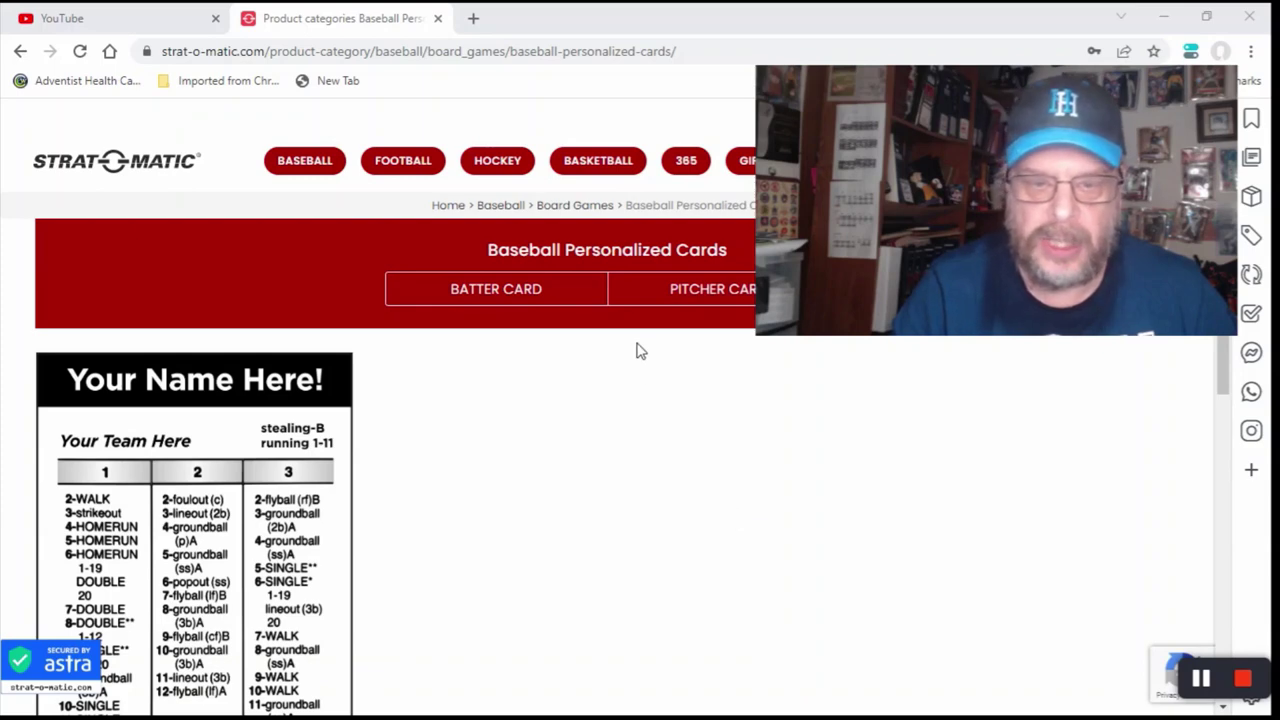
Step: Open the Personalized Pitcher Card order page from the Baseball Personalized Cards section
{"action": "left_click", "coordinate": [675, 297]}
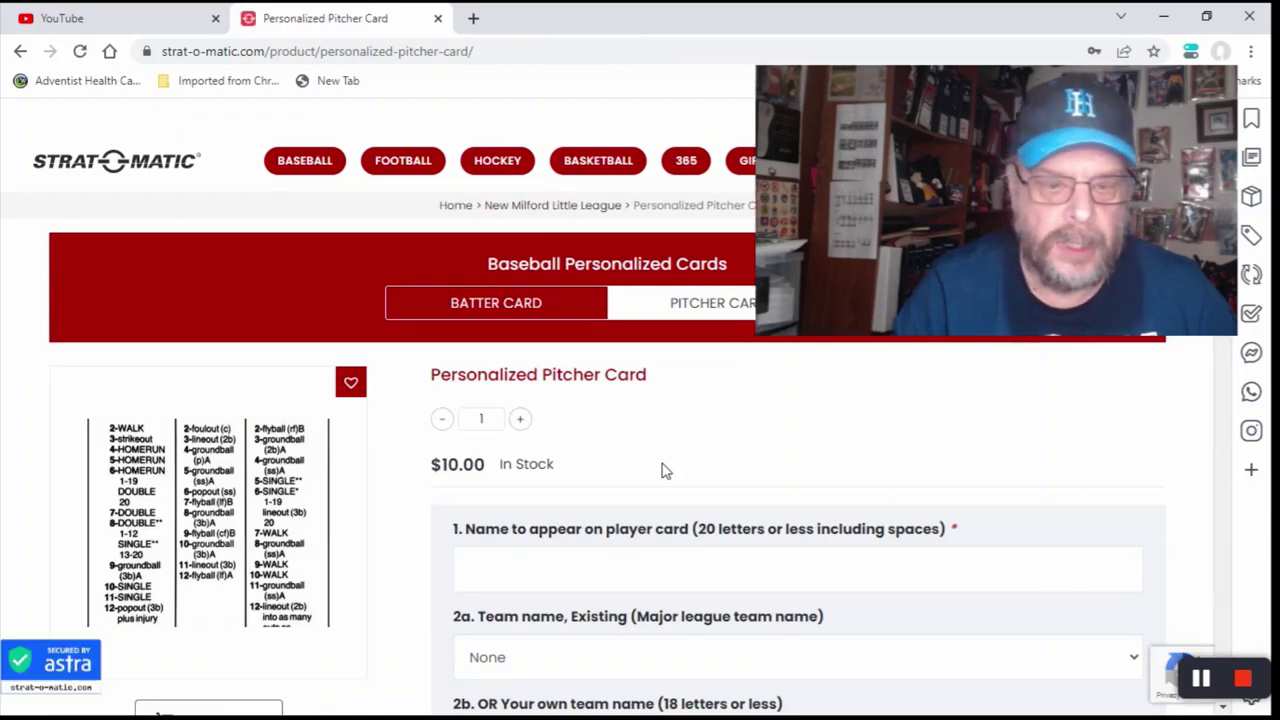
Step: Enter the pitcher's full name in field 1 as it should appear on the card
{"action": "scroll", "coordinate": [665, 470], "scroll_direction": "down", "scroll_amount": 1}
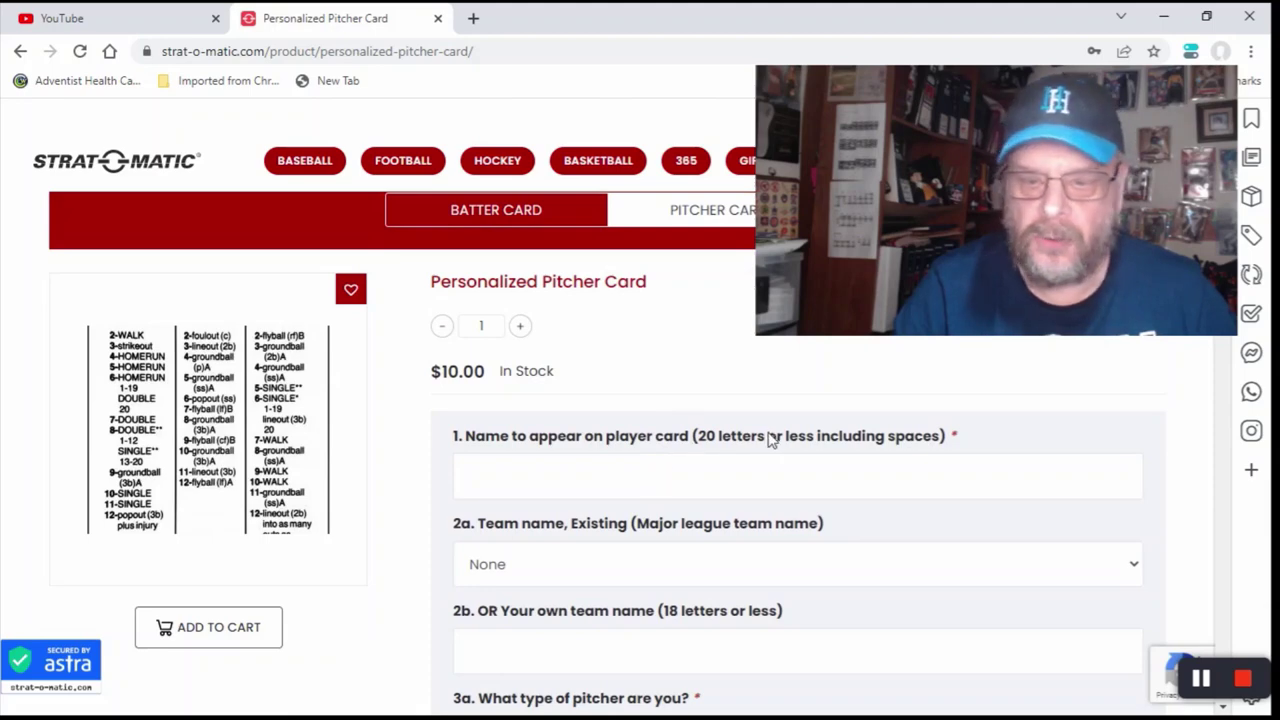
{"action": "left_click", "coordinate": [957, 440]}
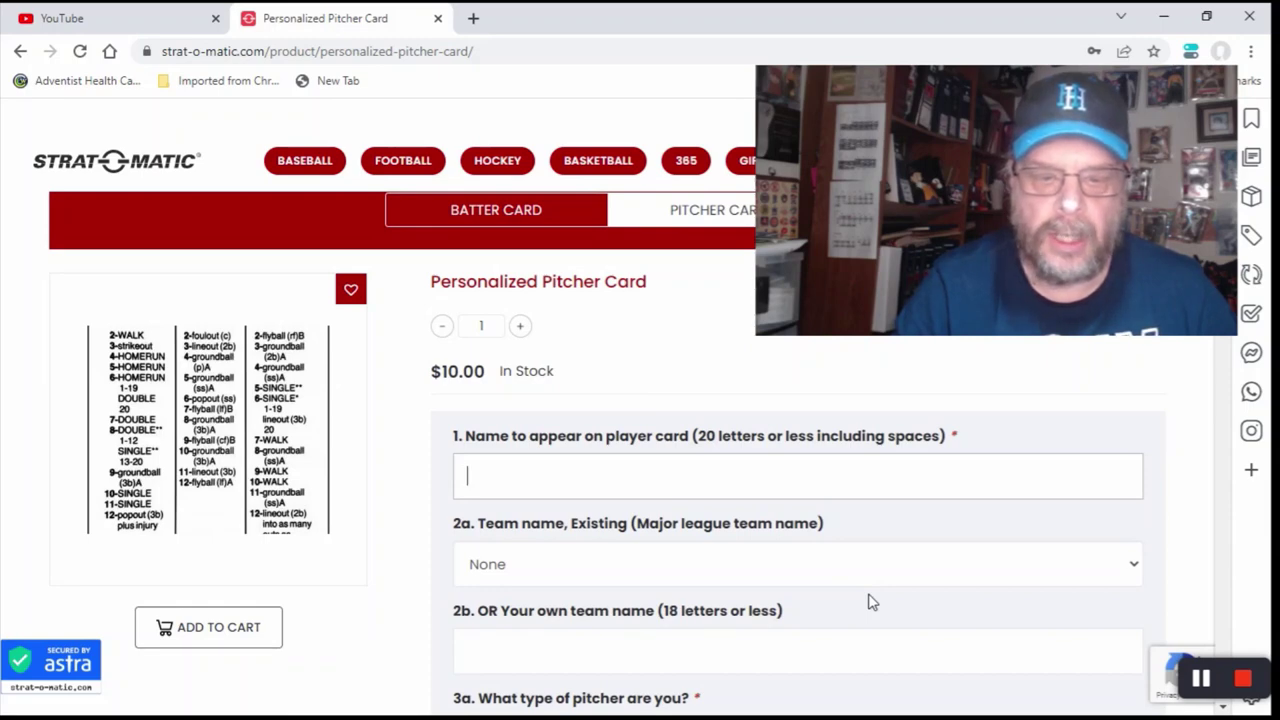
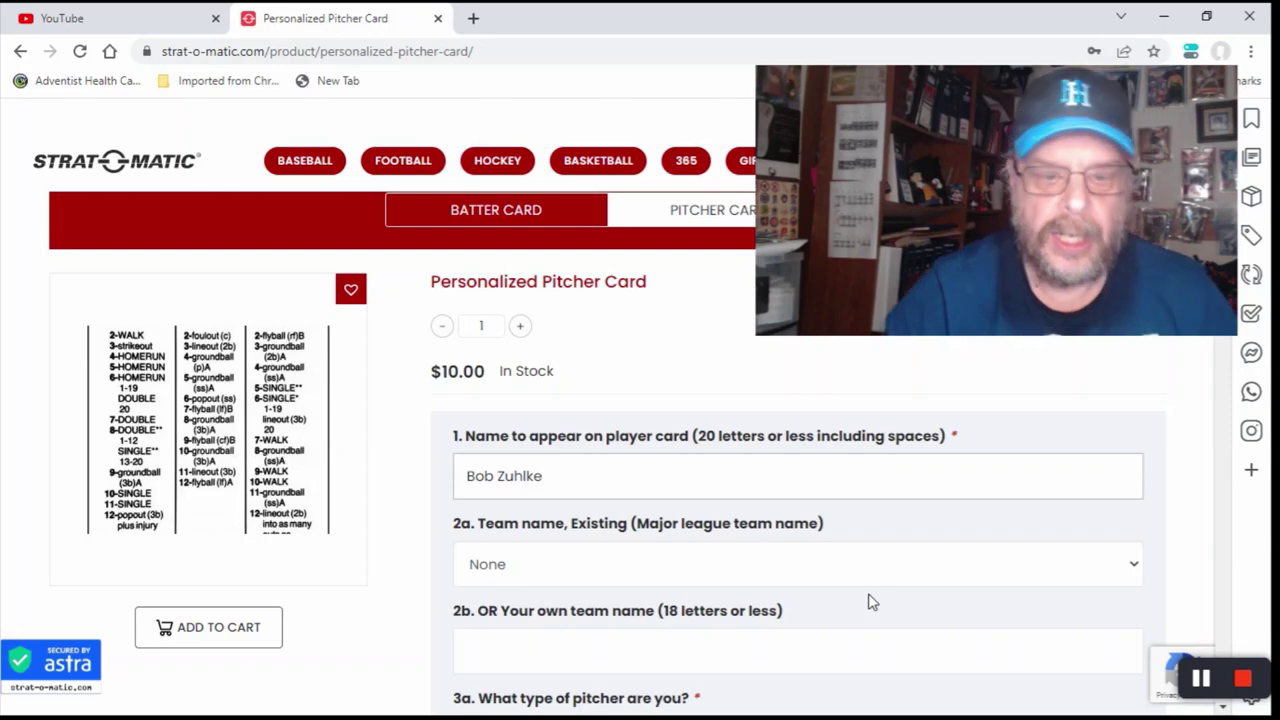
Step: Choose team Chicago White Sox and pitcher type (G) starter with a few relief appearances
{"action": "left_click", "coordinate": [528, 569]}
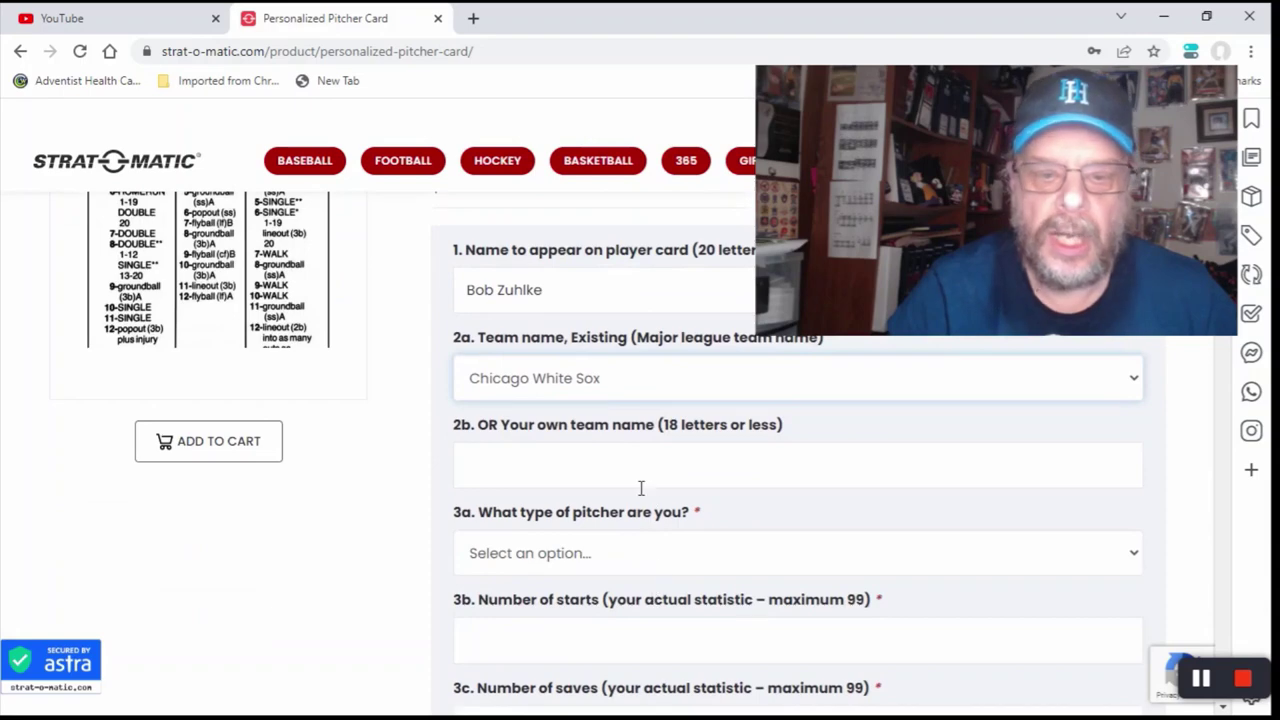
{"action": "scroll", "coordinate": [638, 487], "scroll_direction": "down", "scroll_amount": 1}
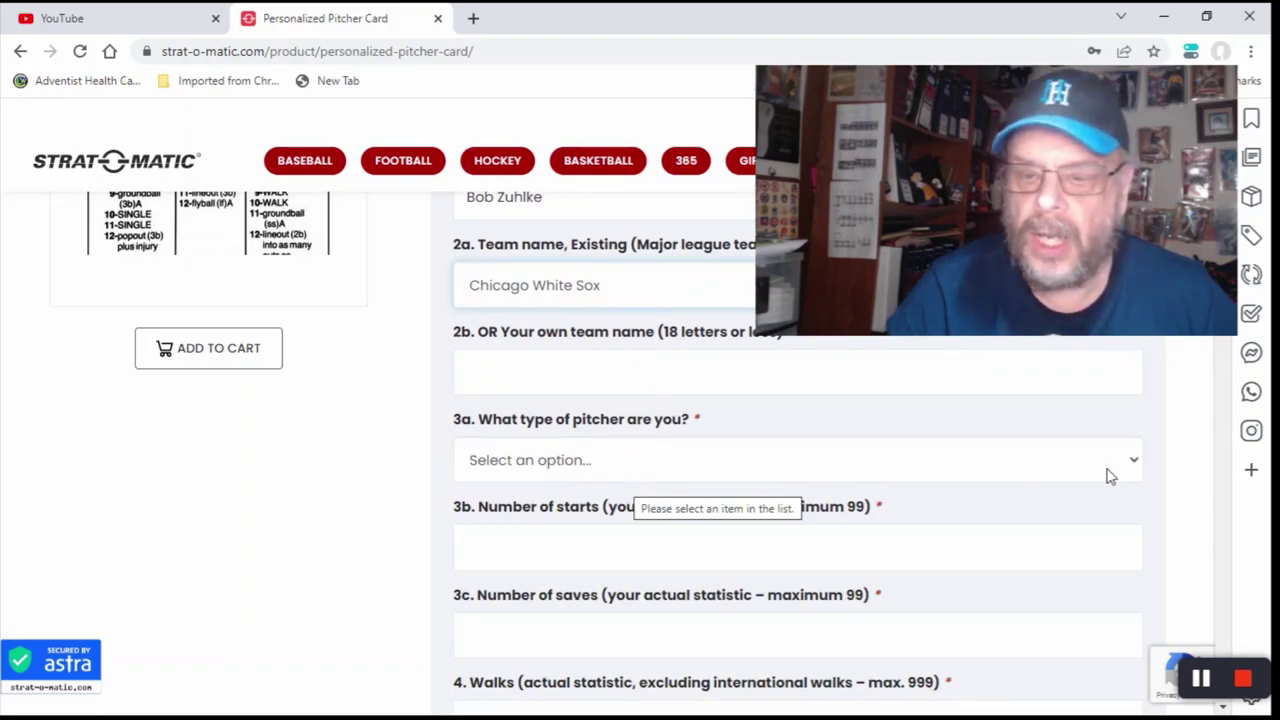
{"action": "left_click", "coordinate": [1137, 467]}
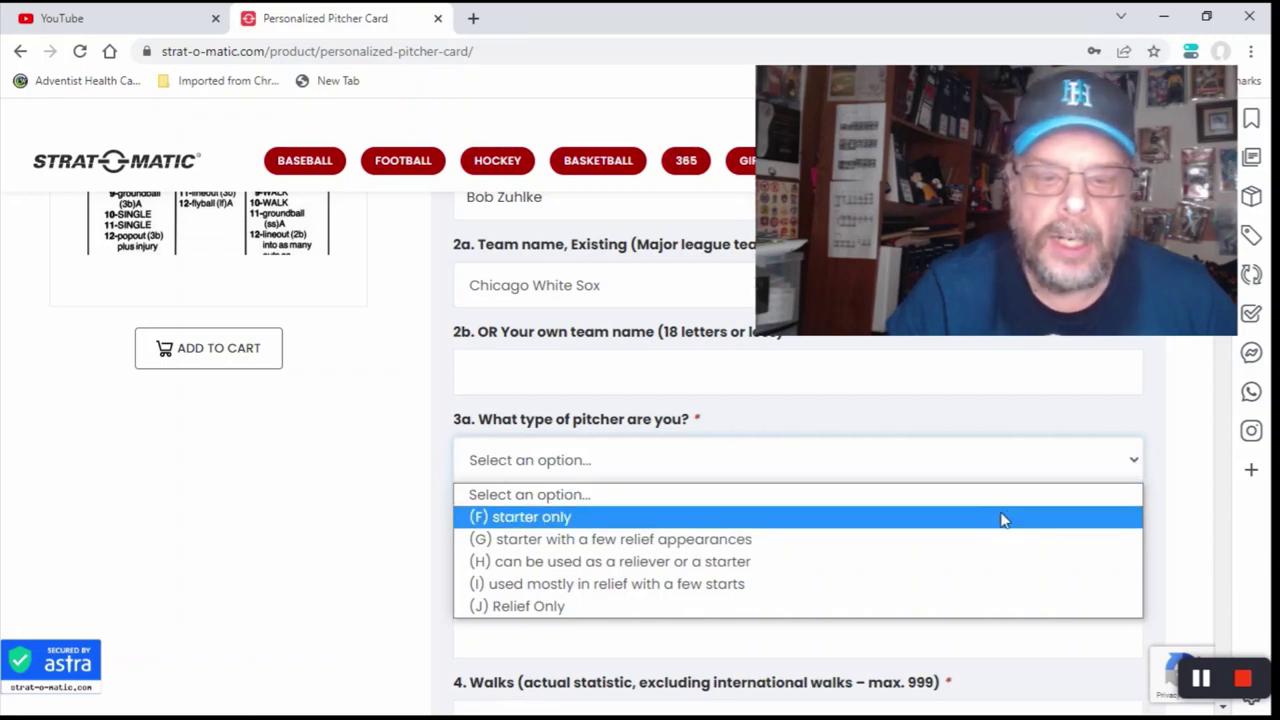
{"action": "left_click", "coordinate": [984, 541]}
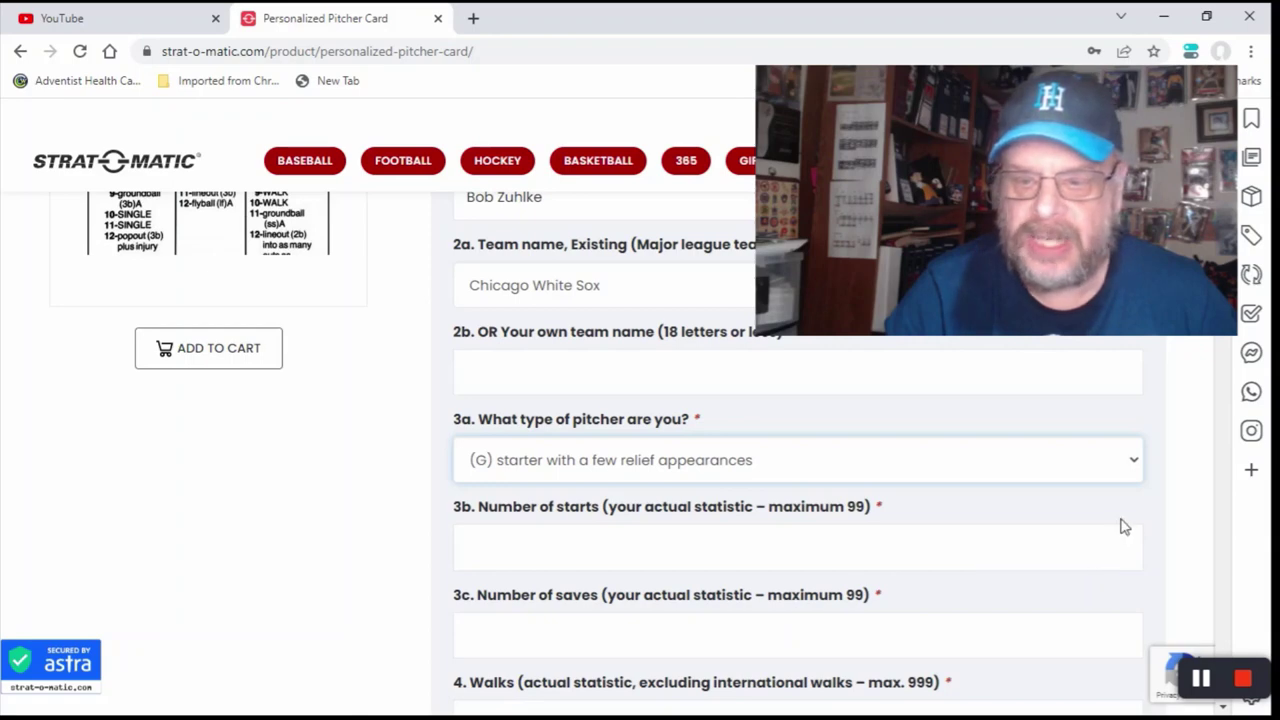
Step: Enter 24 as the number of starts and 0 as the number of saves
{"action": "left_click", "coordinate": [558, 548]}
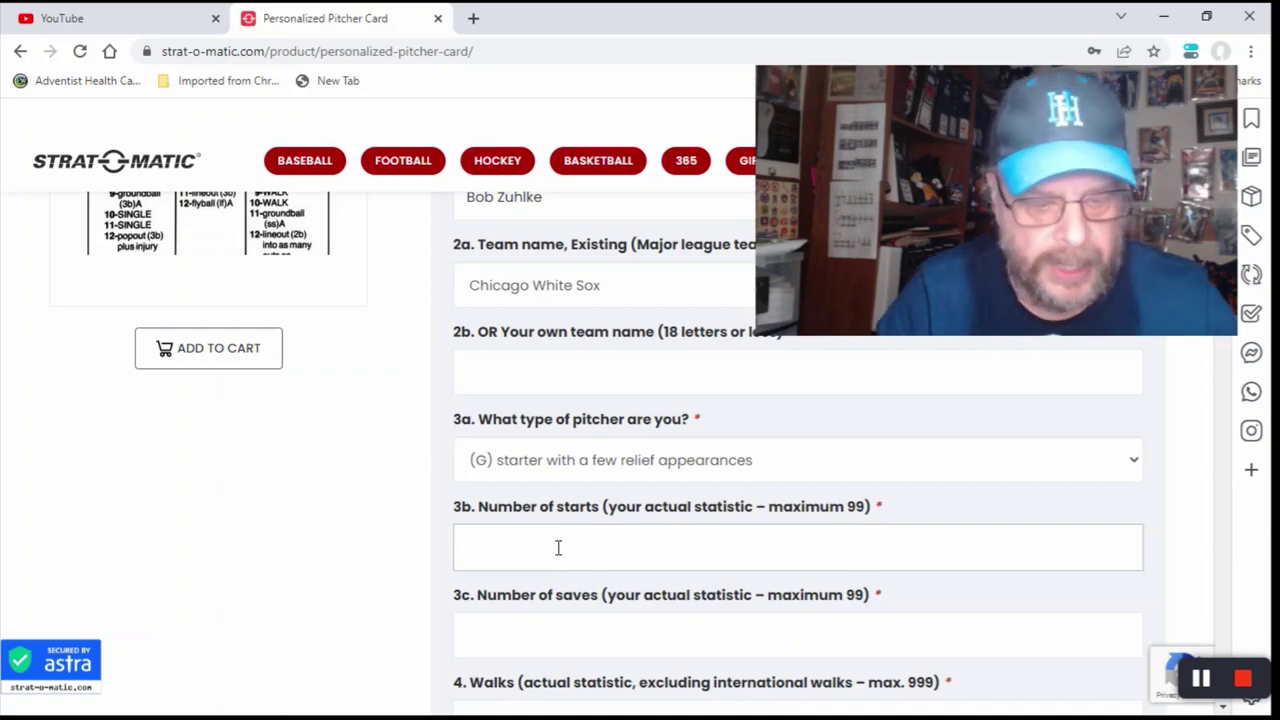
{"action": "type", "text": "2"}
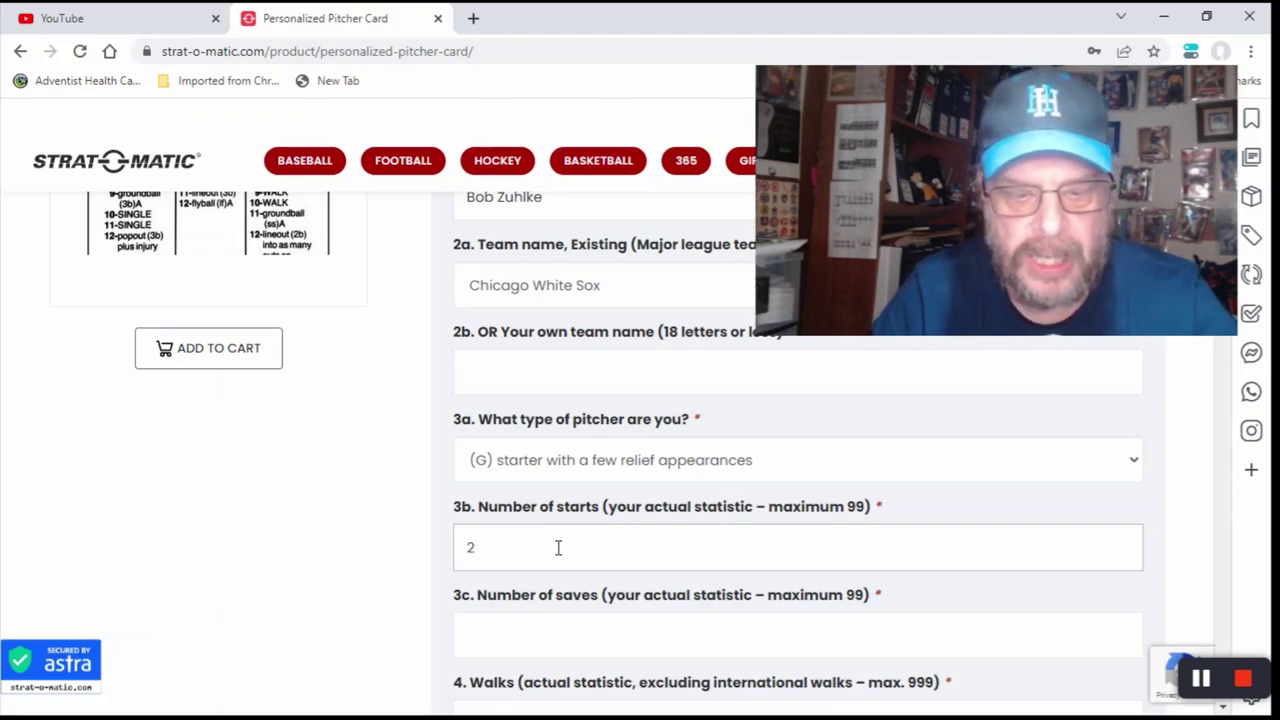
{"action": "type", "text": "6"}
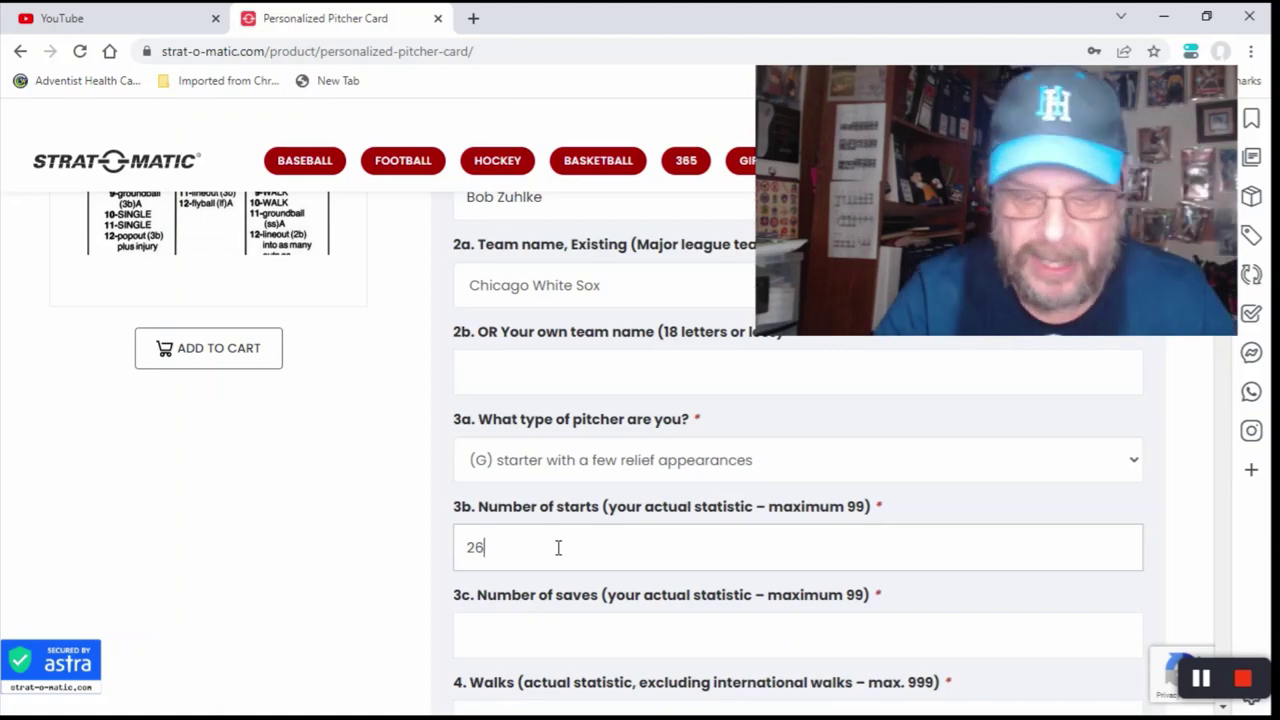
{"action": "key", "text": "BackSpace"}
{"action": "type", "text": "4"}
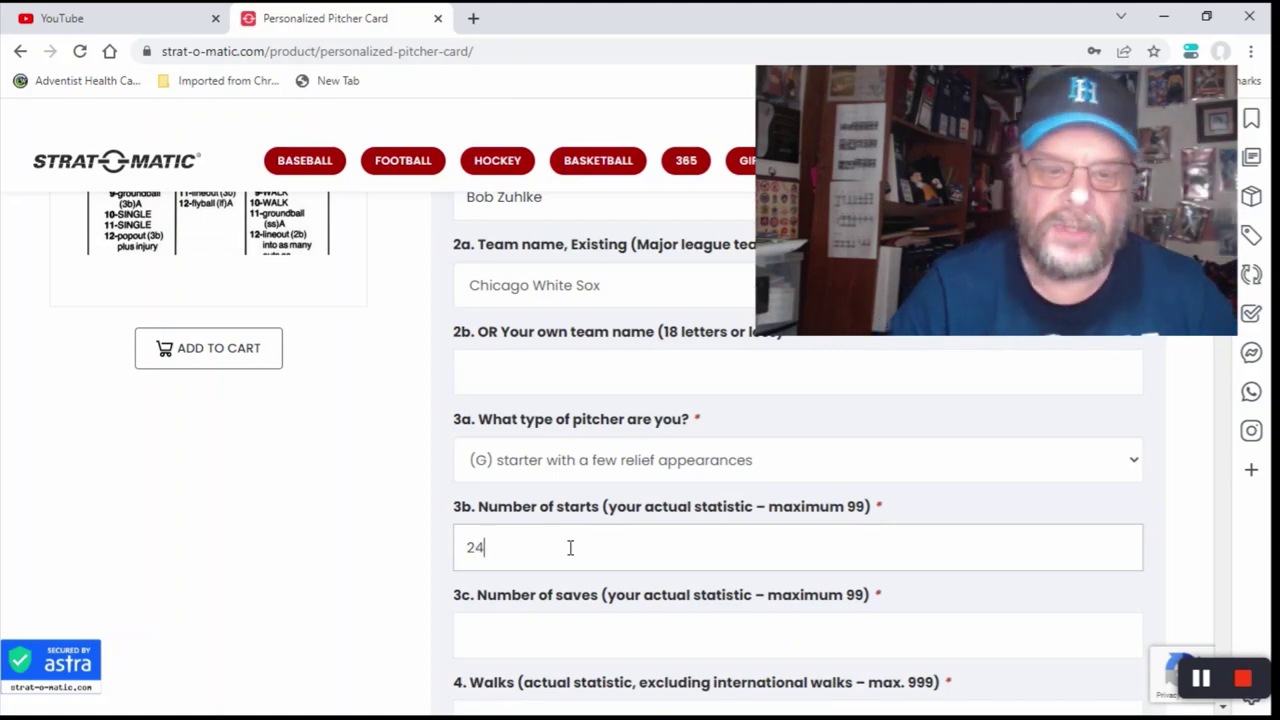
{"action": "scroll", "coordinate": [570, 547], "scroll_direction": "down", "scroll_amount": 1}
{"action": "scroll", "coordinate": [570, 547], "scroll_direction": "down", "scroll_amount": 2}
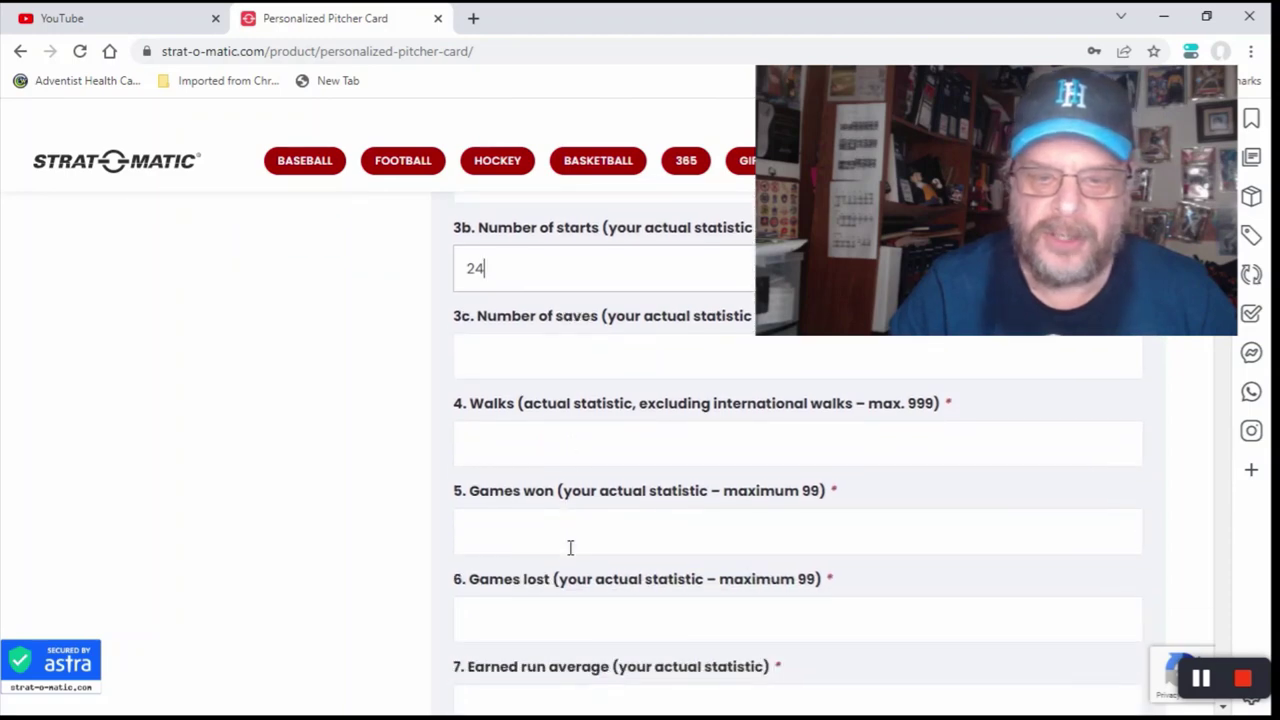
{"action": "scroll", "coordinate": [570, 547], "scroll_direction": "up", "scroll_amount": 1}
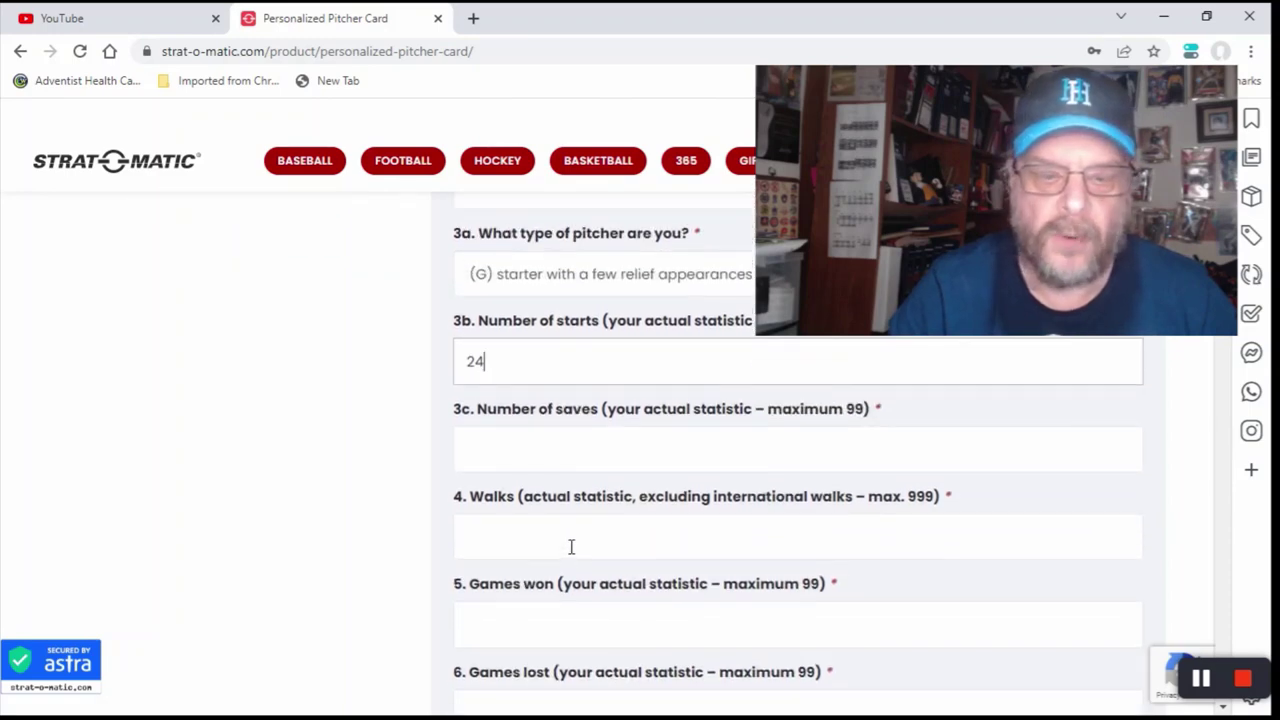
{"action": "left_click", "coordinate": [522, 453]}
{"action": "type", "text": "0"}
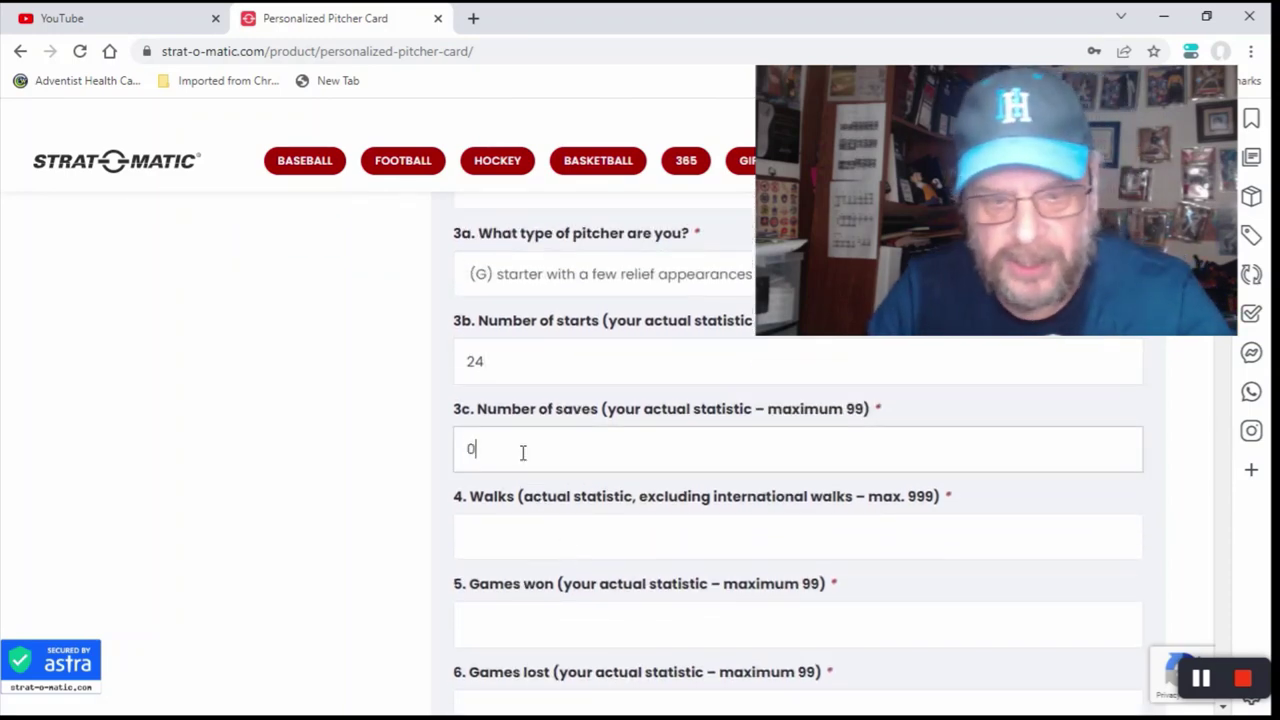
{"action": "scroll", "coordinate": [520, 451], "scroll_direction": "down", "scroll_amount": 1}
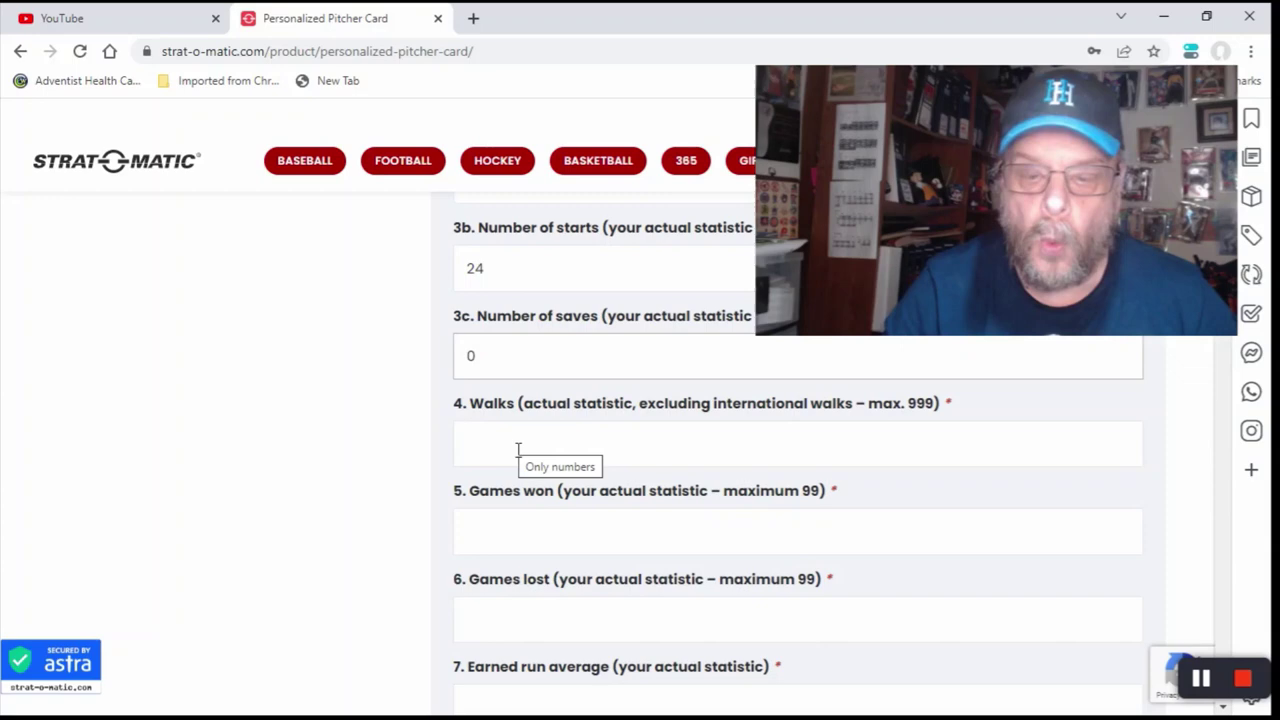
Step: Enter 65 walks, 12 wins and 12 losses on the pitcher card form
{"action": "left_click", "coordinate": [518, 450]}
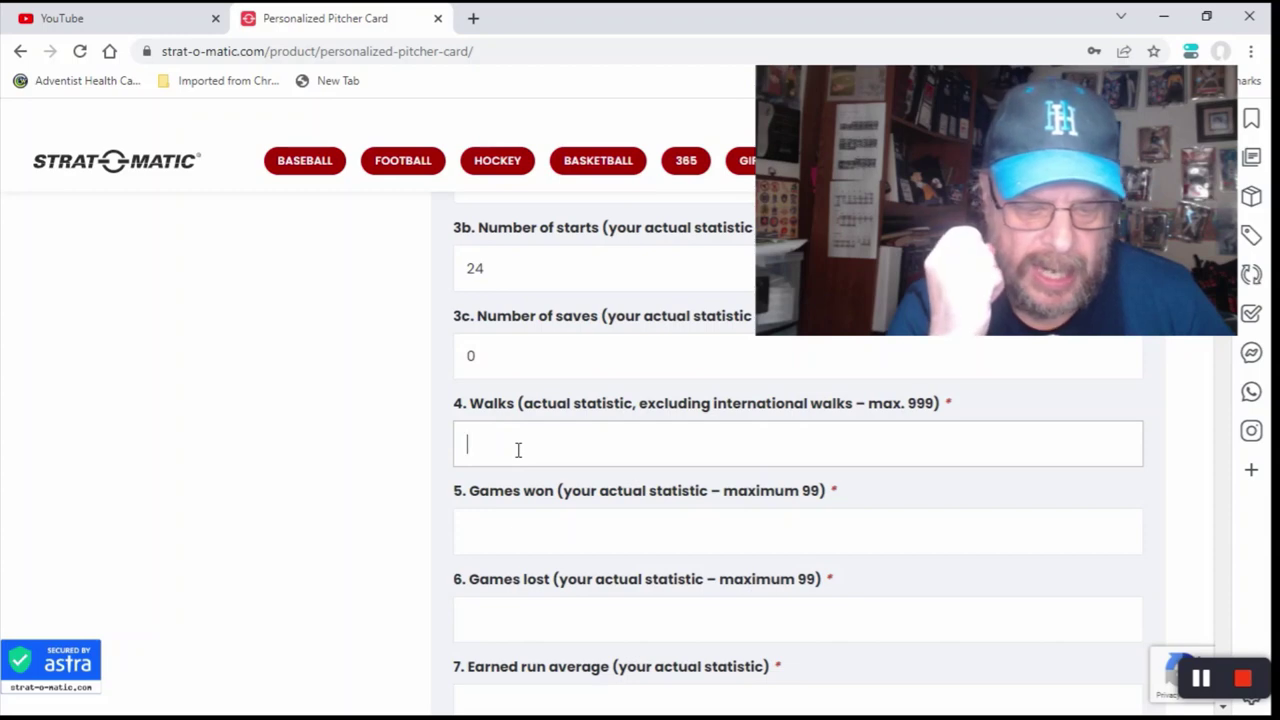
{"action": "type", "text": "65"}
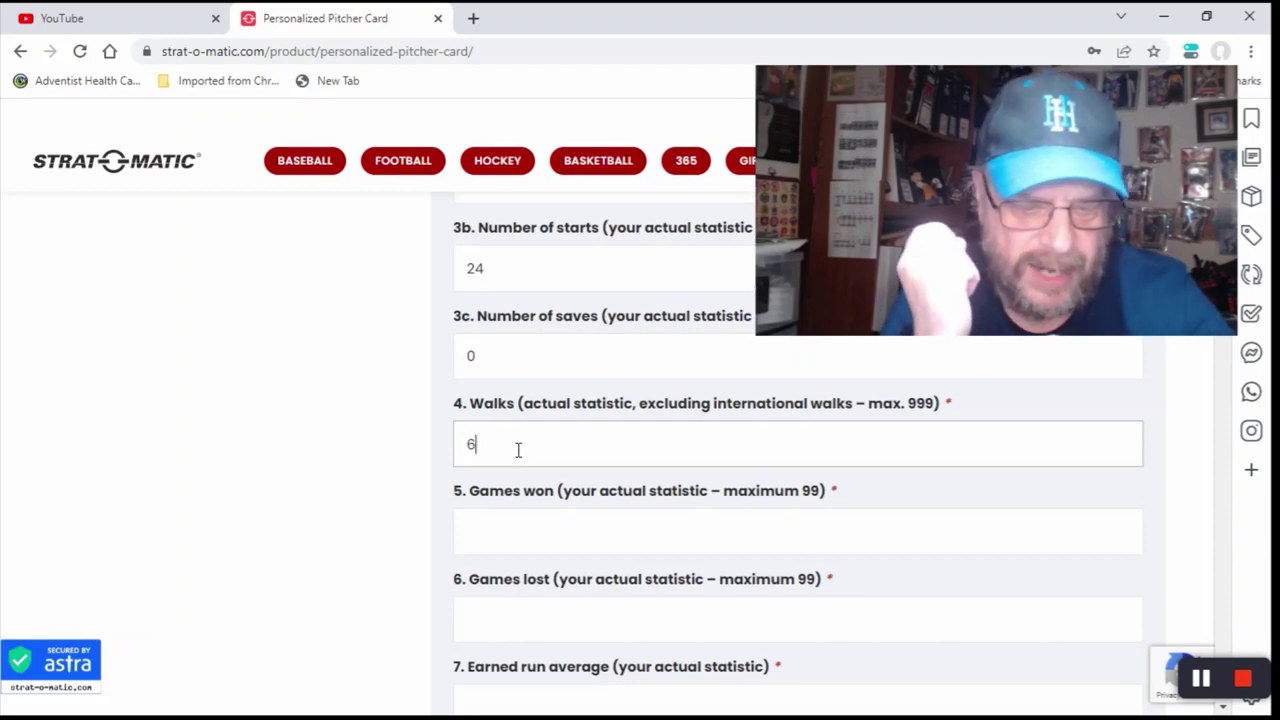
{"action": "left_click", "coordinate": [498, 537]}
{"action": "type", "text": "12"}
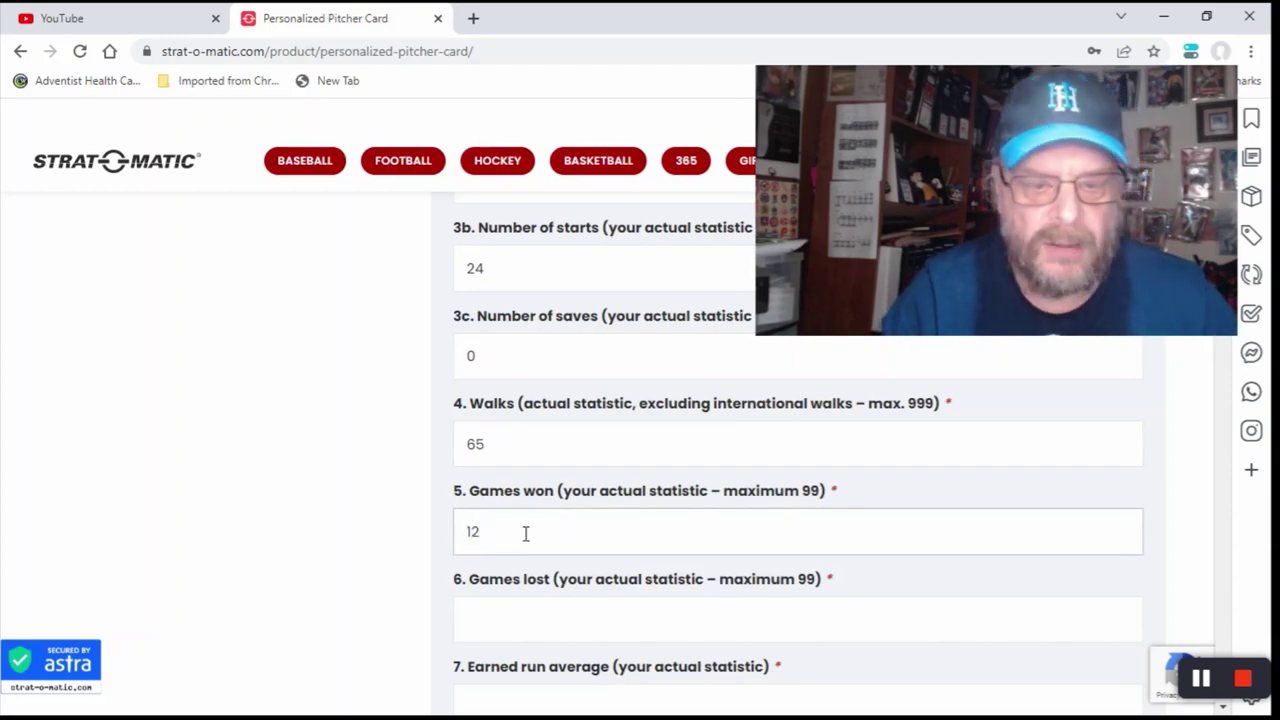
{"action": "scroll", "coordinate": [526, 531], "scroll_direction": "down", "scroll_amount": 2}
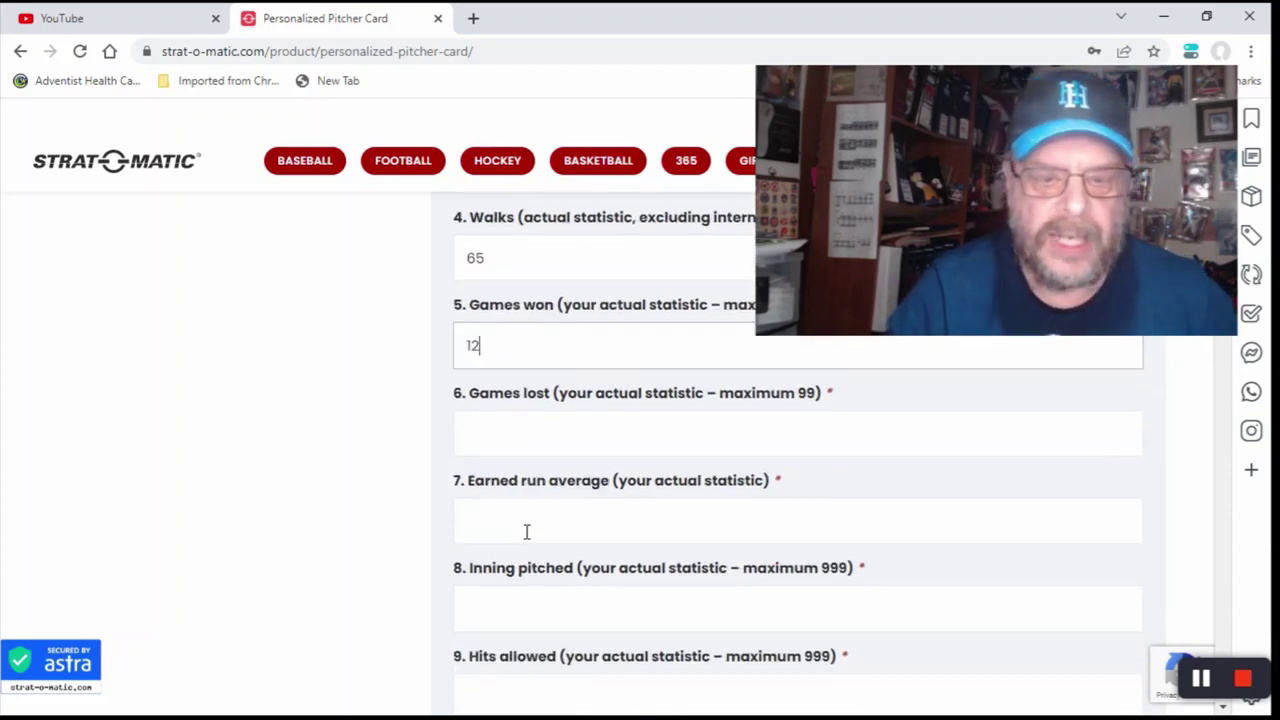
{"action": "left_click", "coordinate": [495, 443]}
{"action": "type", "text": "12"}
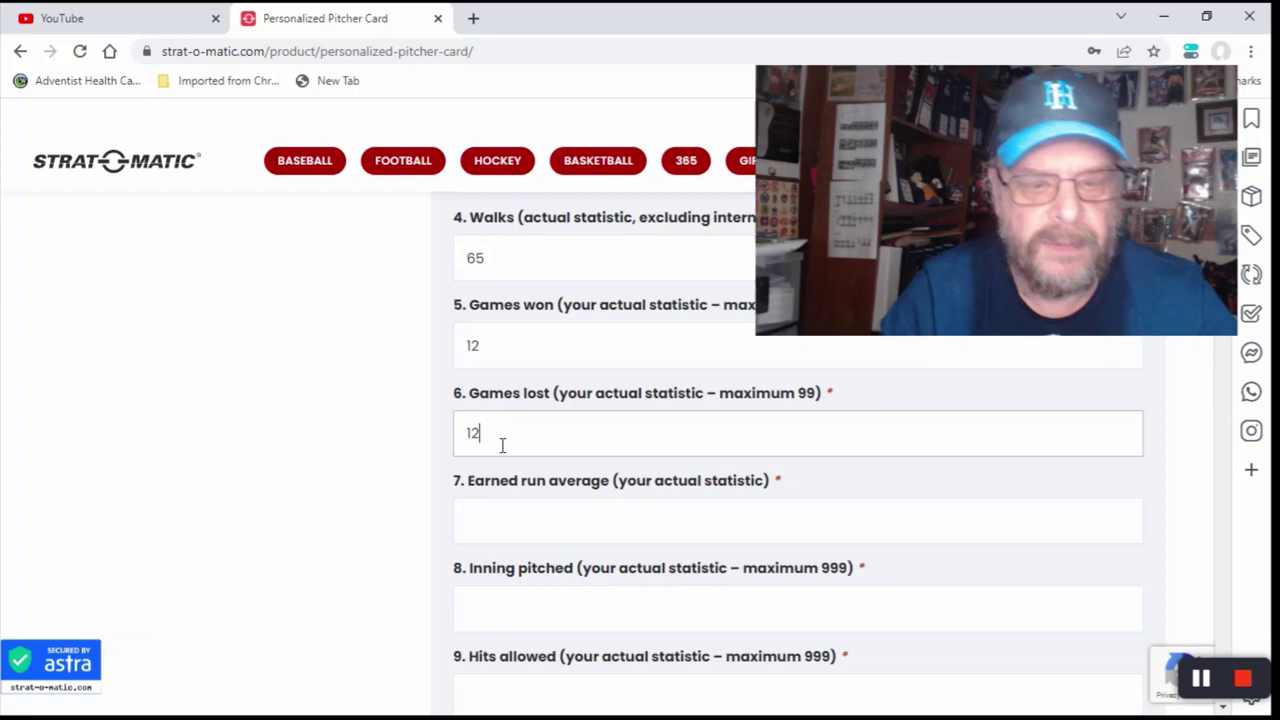
Step: Enter an earned run average of 4.67, 175 innings pitched and 183 hits allowed
{"action": "left_click", "coordinate": [514, 524]}
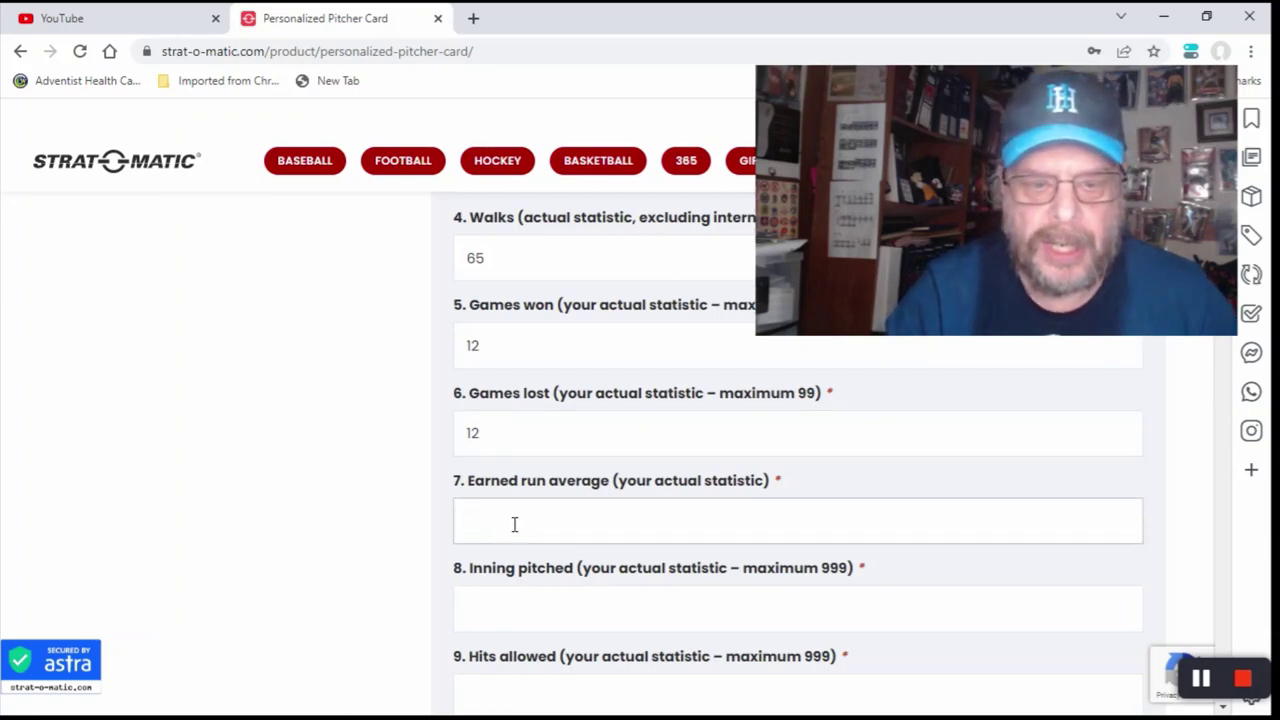
{"action": "type", "text": "4"}
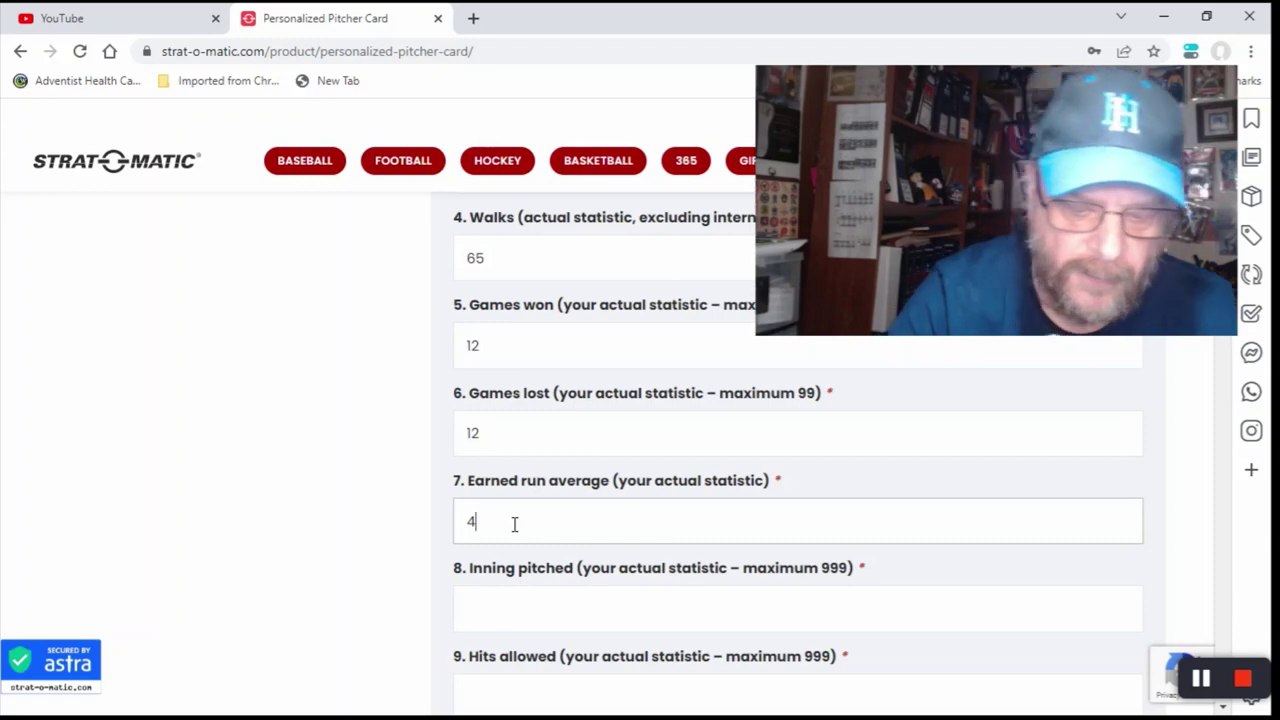
{"action": "type", "text": "."}
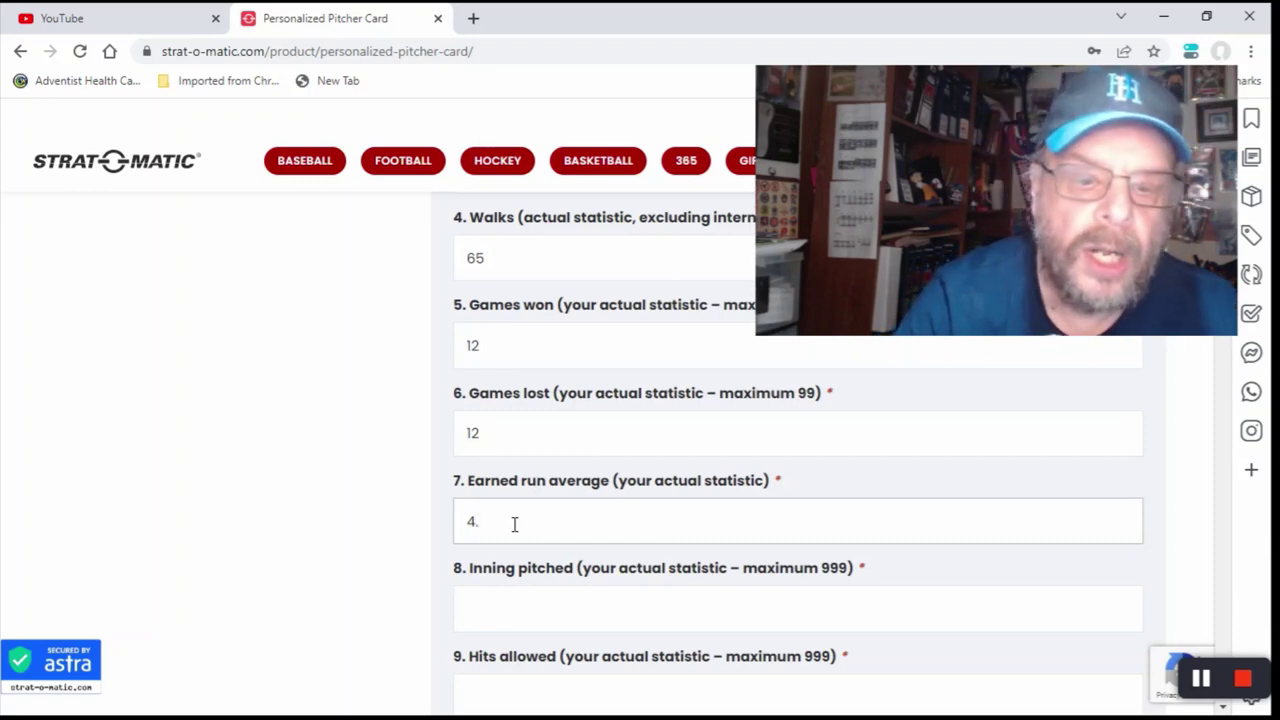
{"action": "type", "text": "6"}
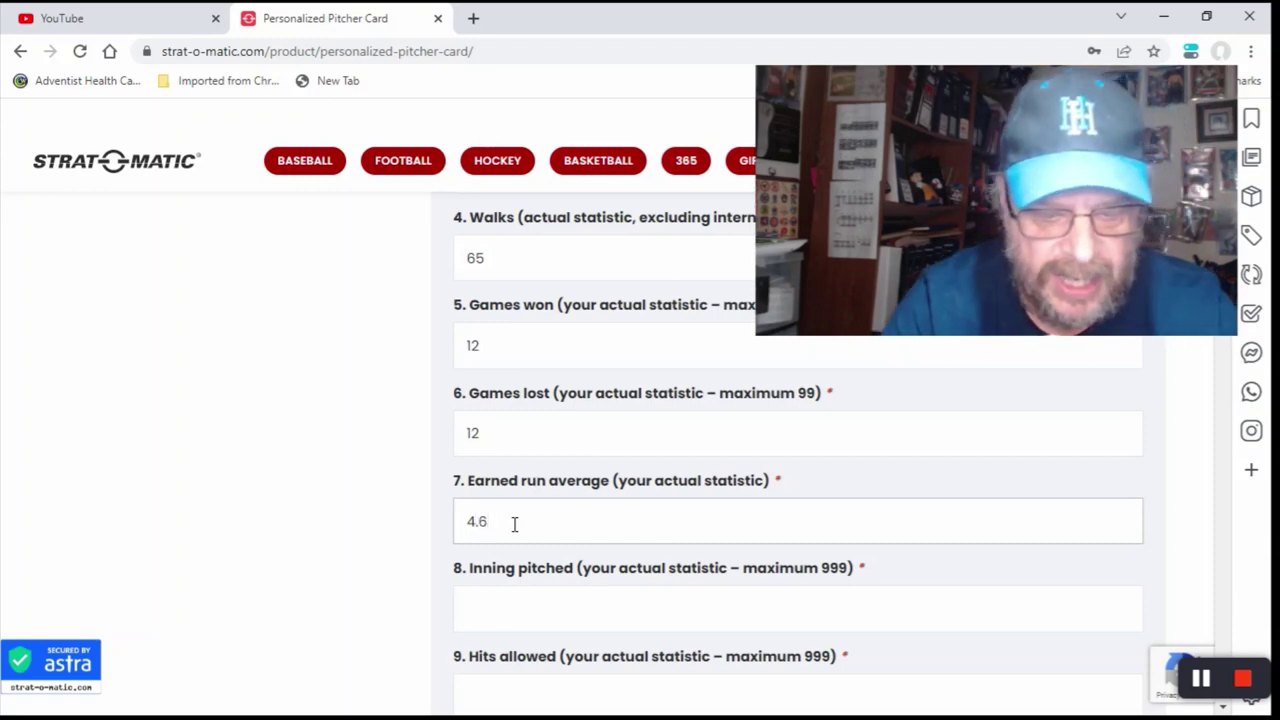
{"action": "type", "text": "7"}
{"action": "scroll", "coordinate": [540, 491], "scroll_direction": "down", "scroll_amount": 2}
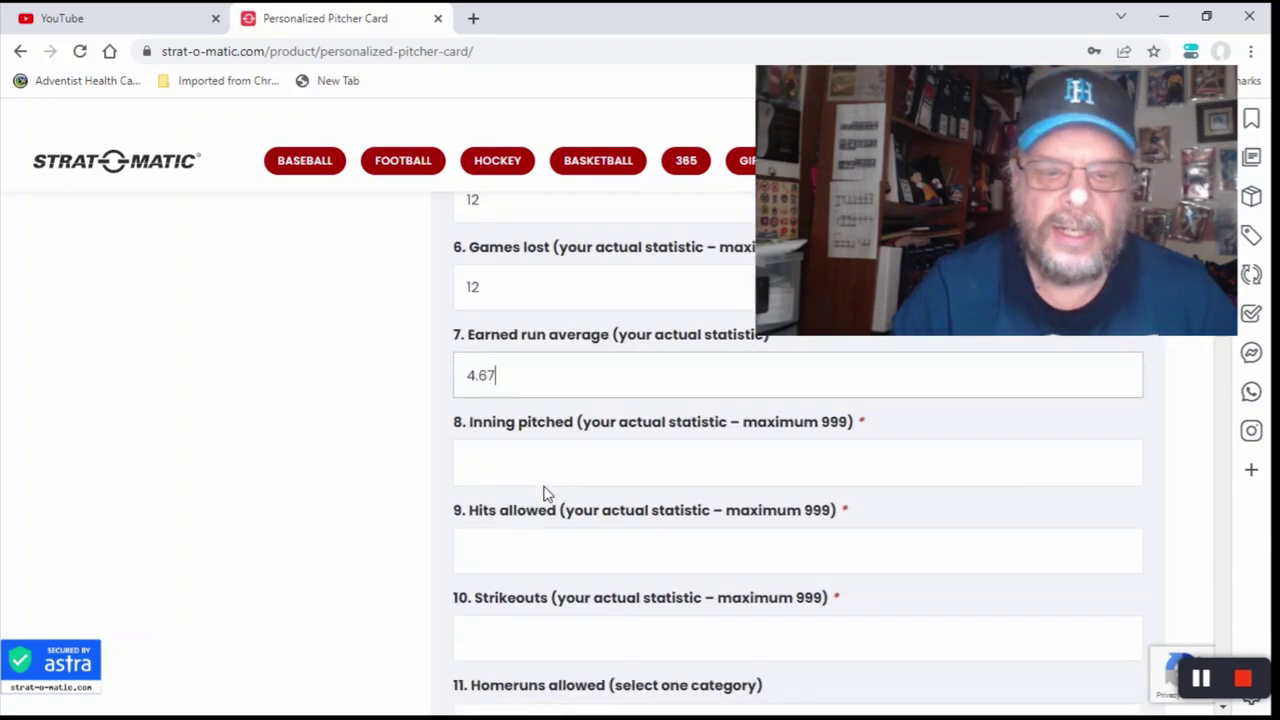
{"action": "left_click", "coordinate": [499, 421]}
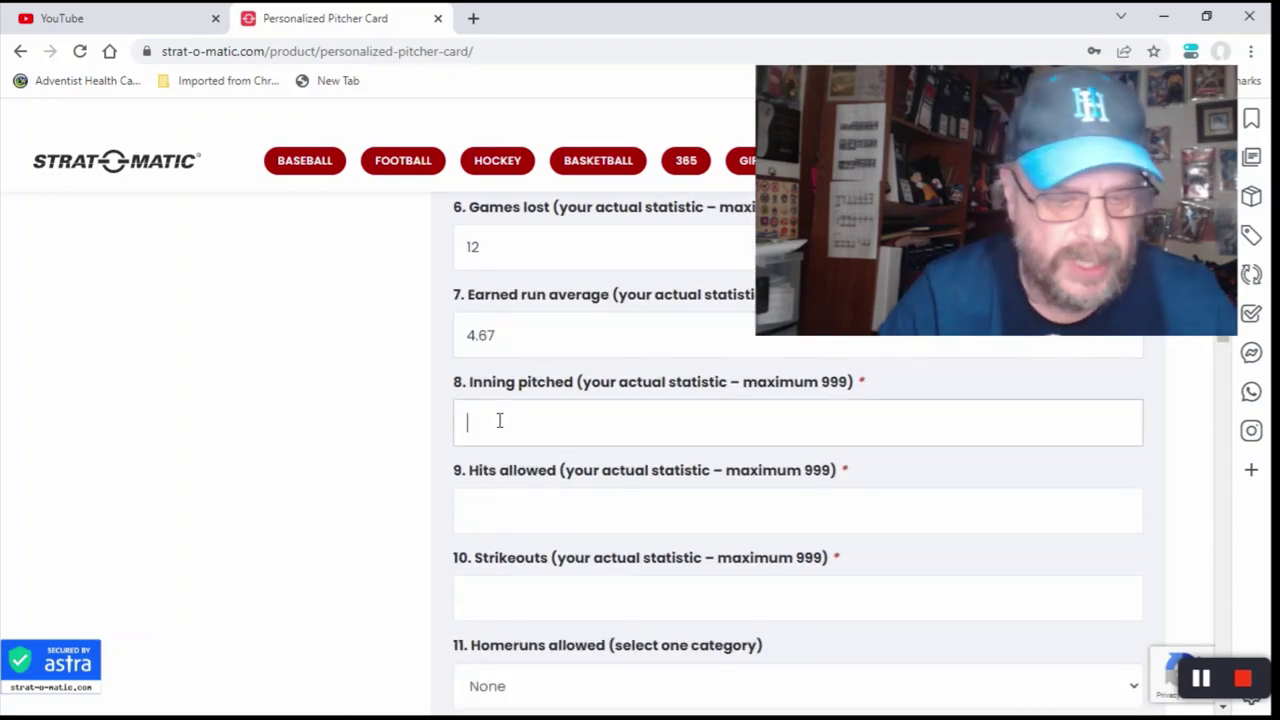
{"action": "type", "text": "175"}
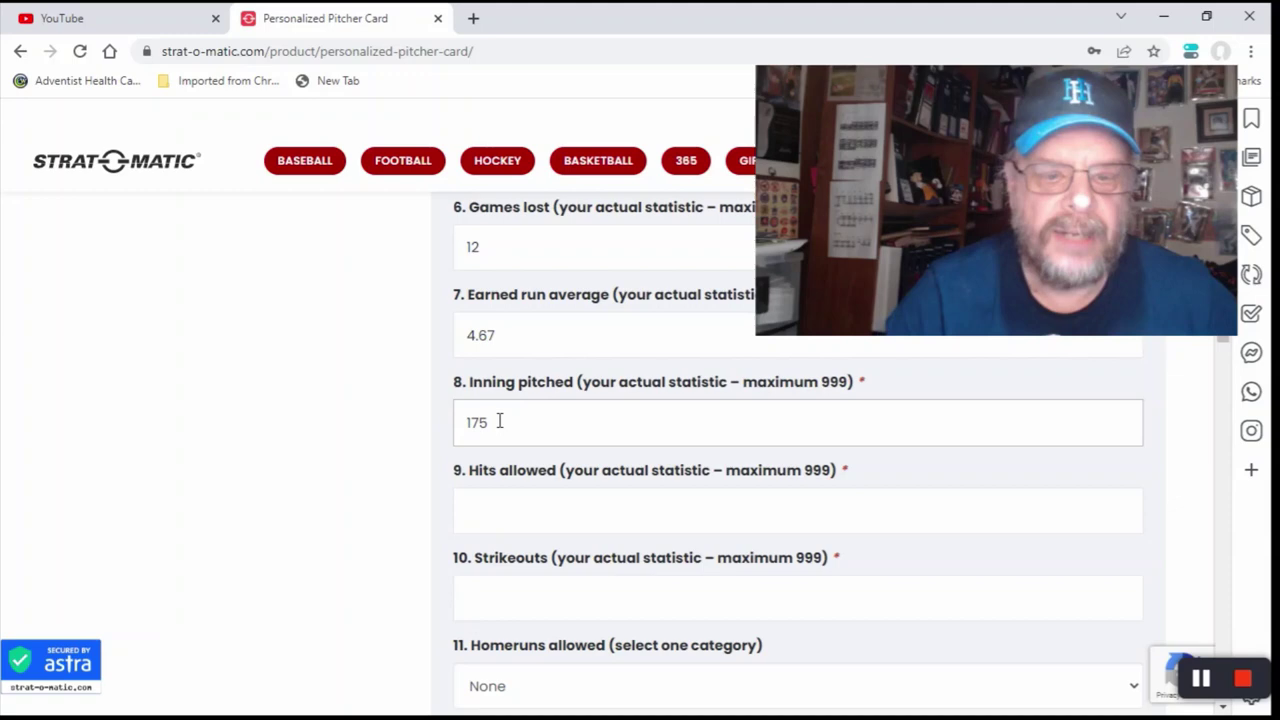
{"action": "scroll", "coordinate": [500, 460], "scroll_direction": "down", "scroll_amount": 1}
{"action": "left_click", "coordinate": [497, 430]}
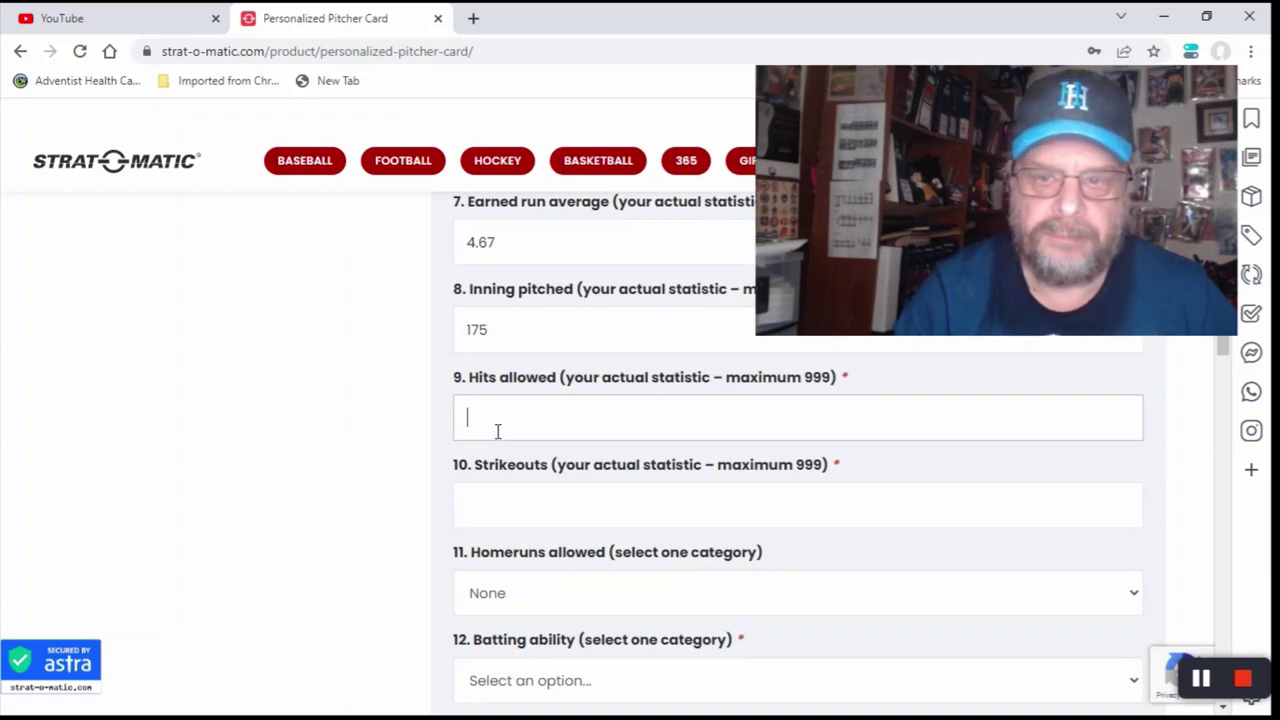
{"action": "type", "text": "1"}
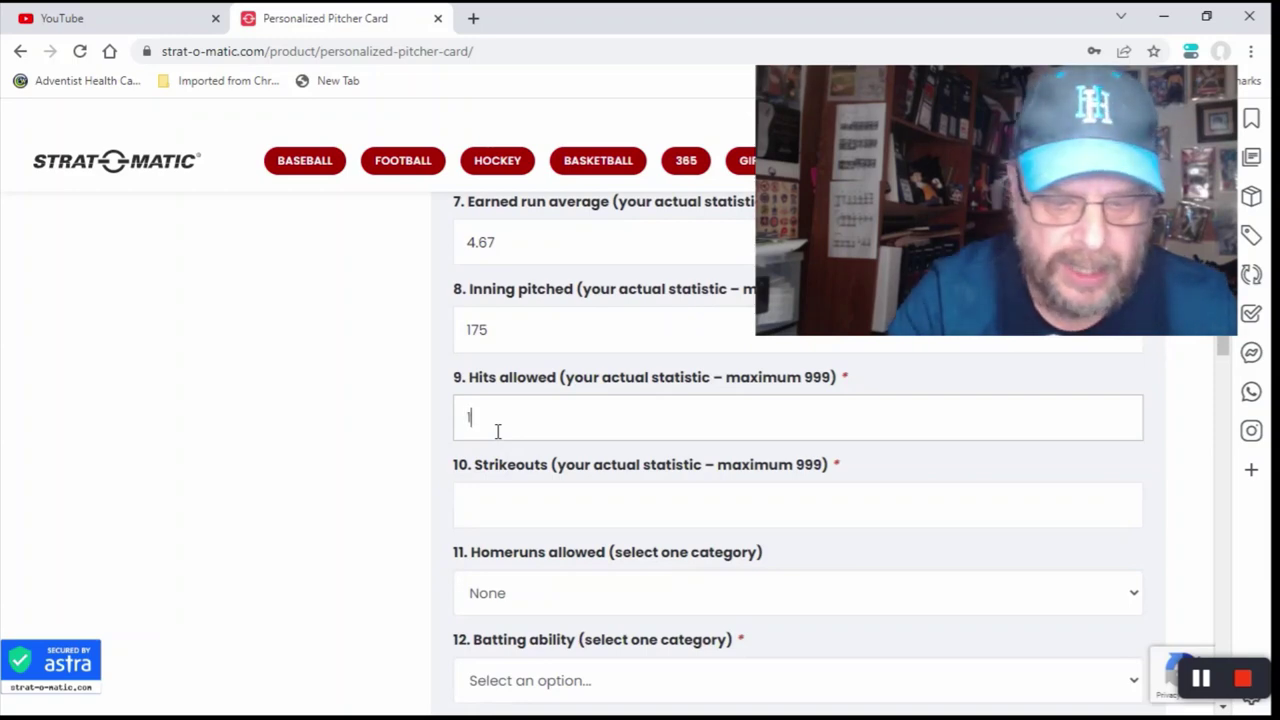
{"action": "type", "text": "83"}
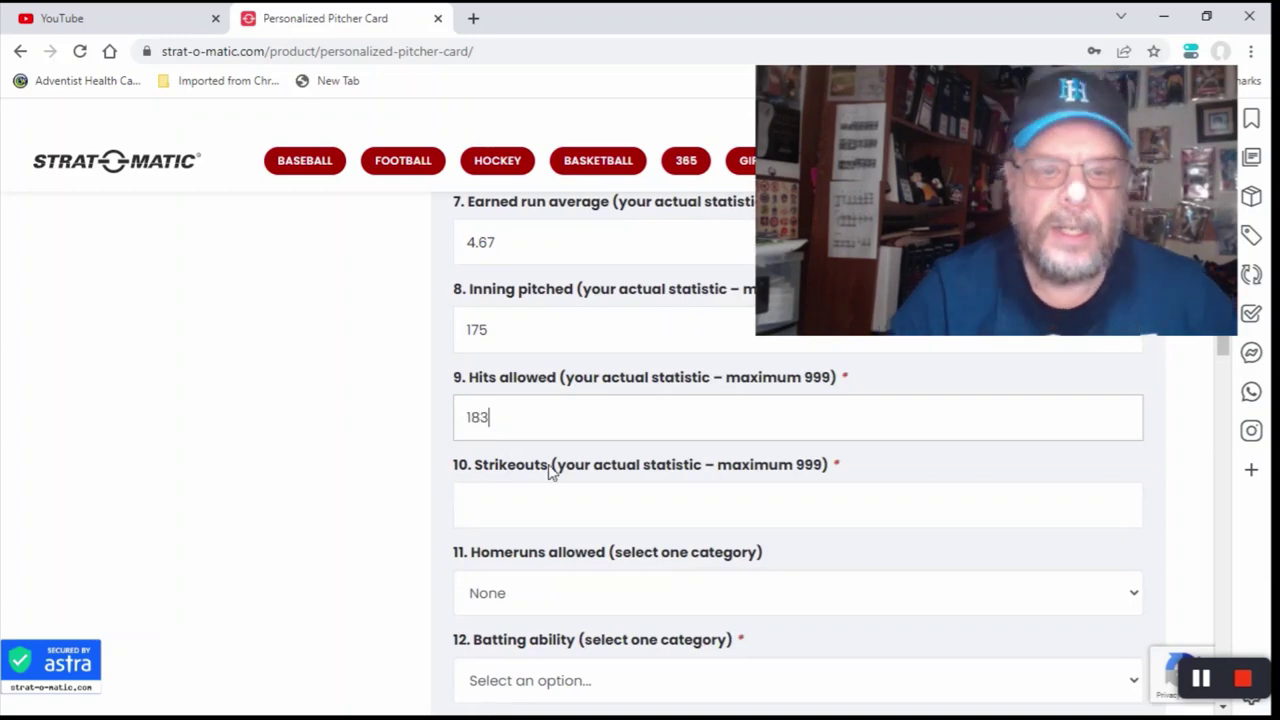
Step: Enter 55 in the Strikeouts field
{"action": "scroll", "coordinate": [552, 470], "scroll_direction": "down", "scroll_amount": 1}
{"action": "left_click", "coordinate": [504, 417]}
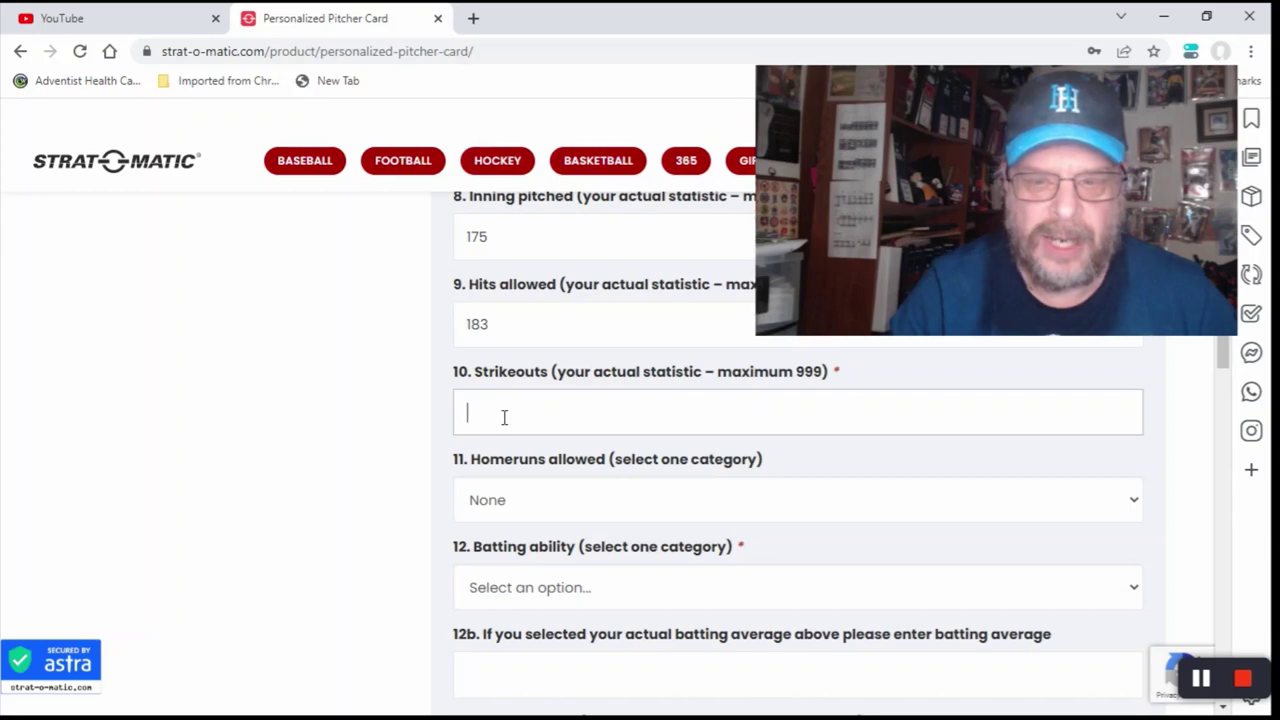
{"action": "left_click", "coordinate": [504, 417]}
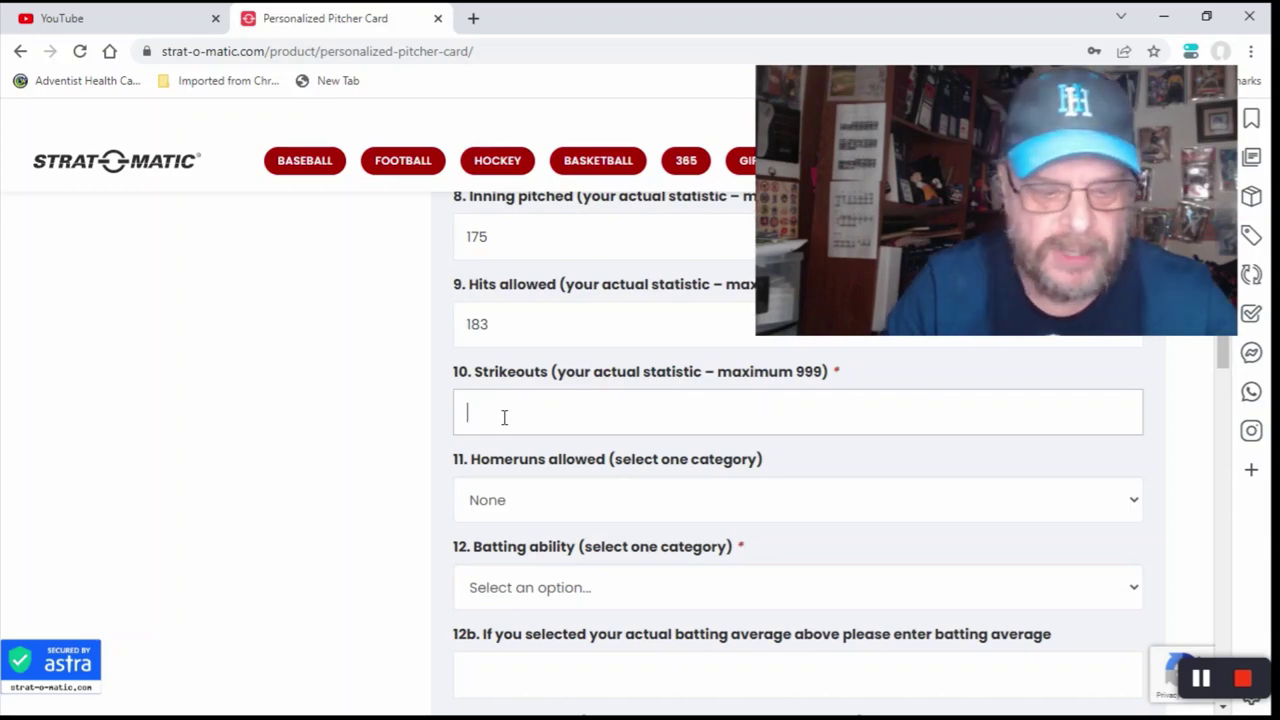
{"action": "type", "text": "55"}
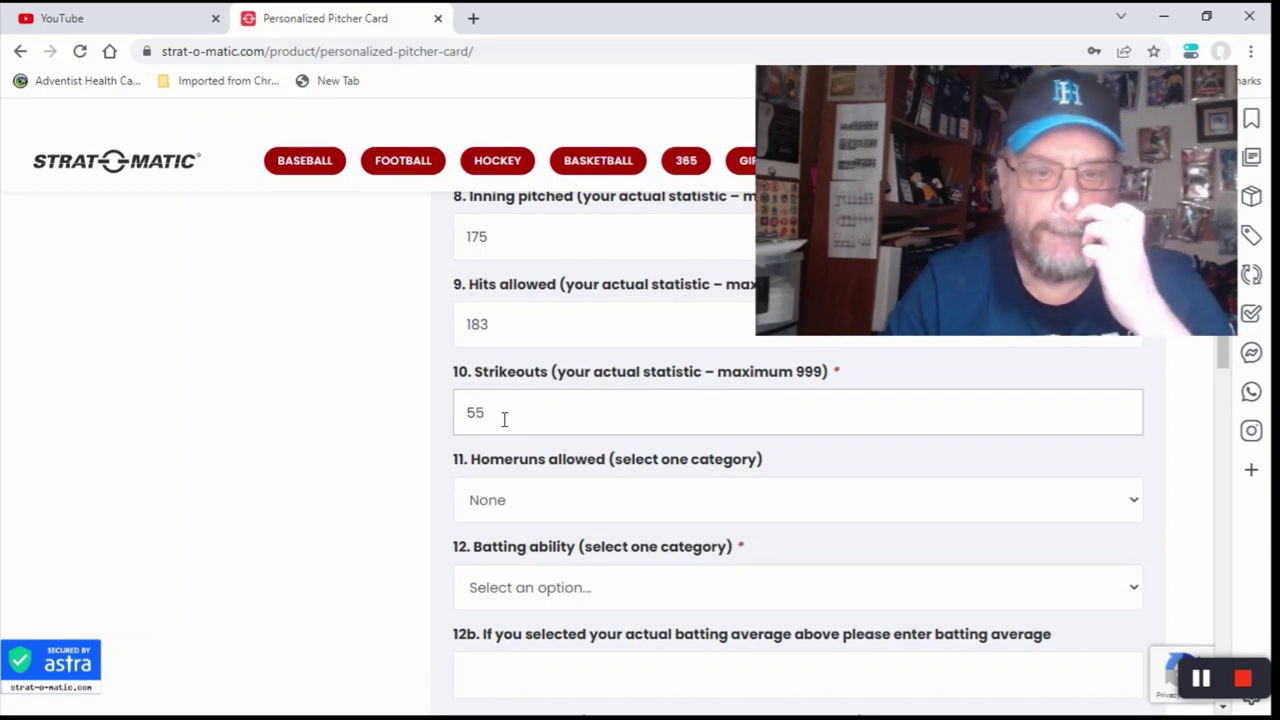
{"action": "scroll", "coordinate": [504, 419], "scroll_direction": "down", "scroll_amount": 1}
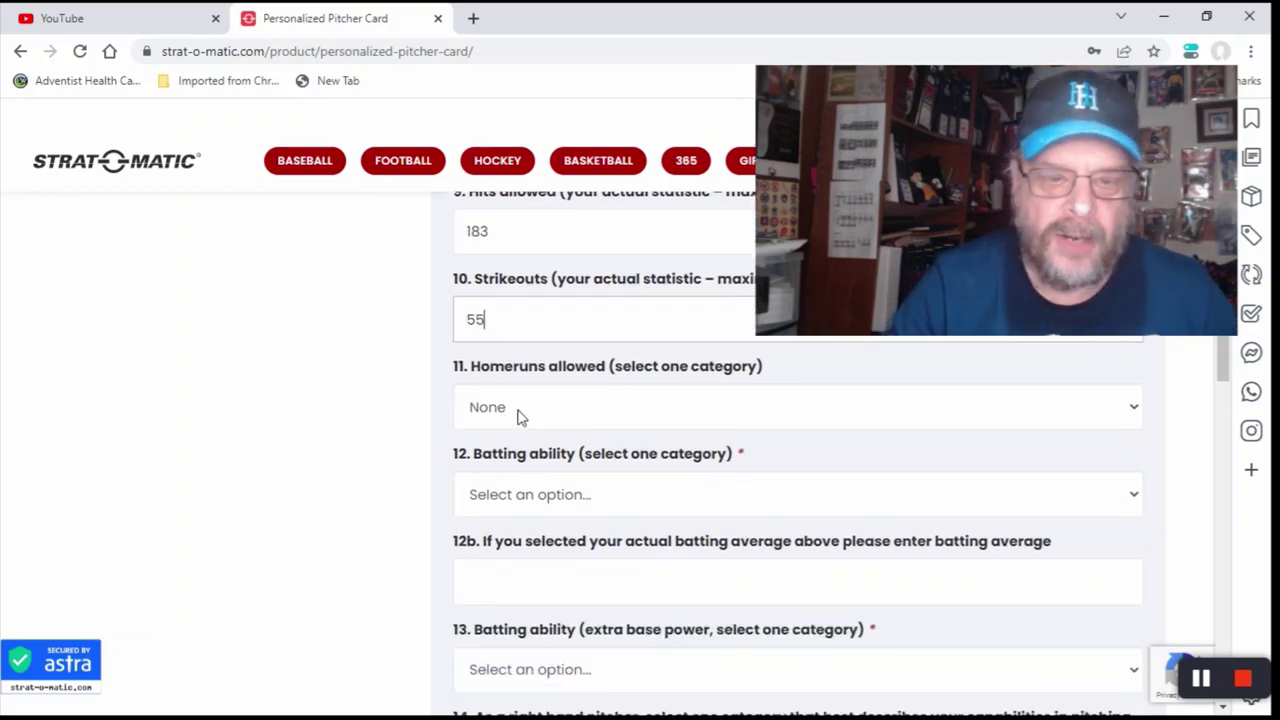
Step: Set homeruns allowed to (Y) above average and batting ability to (P) with a .235 average
{"action": "left_click", "coordinate": [517, 412]}
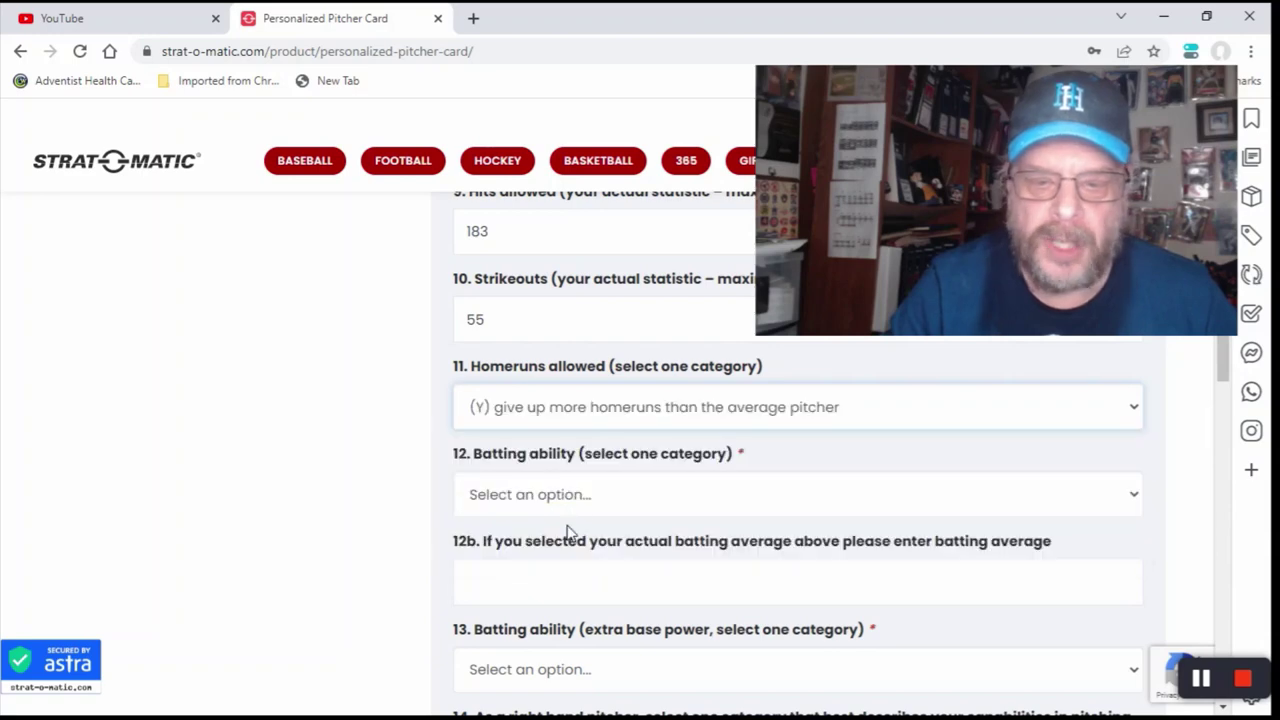
{"action": "left_click", "coordinate": [570, 531]}
{"action": "scroll", "coordinate": [620, 490], "scroll_direction": "down", "scroll_amount": 1}
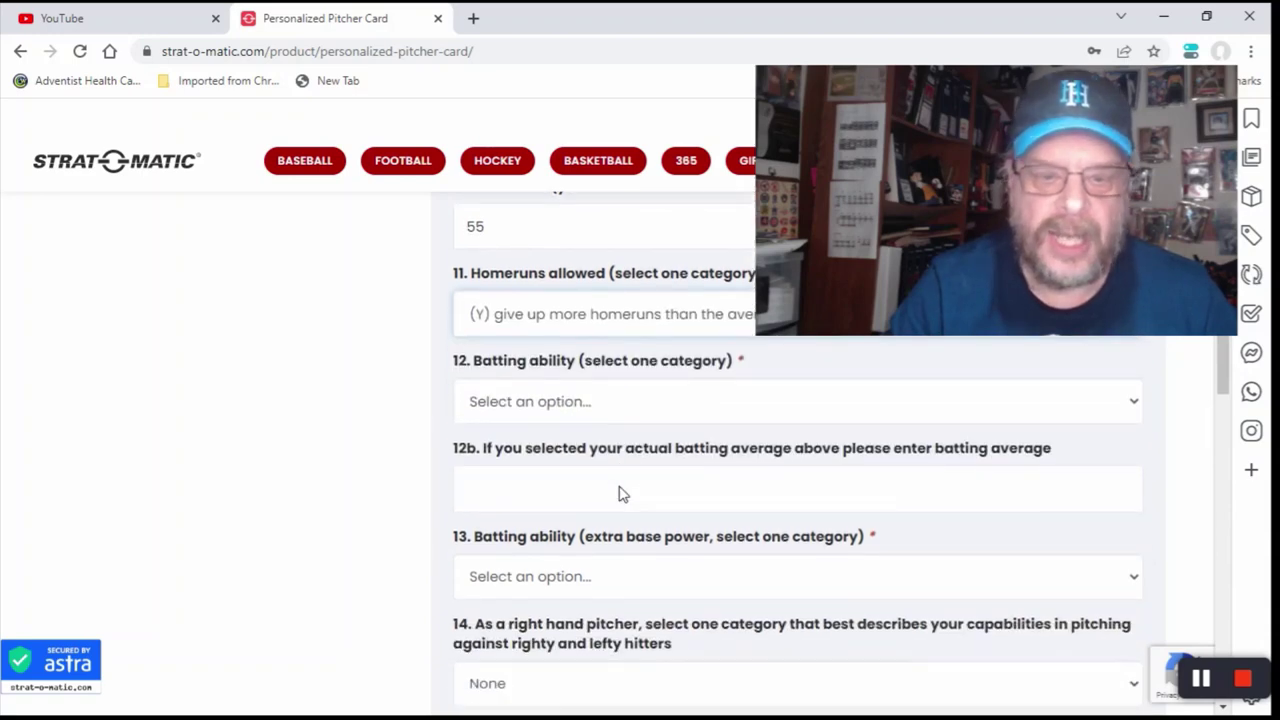
{"action": "left_click", "coordinate": [578, 405]}
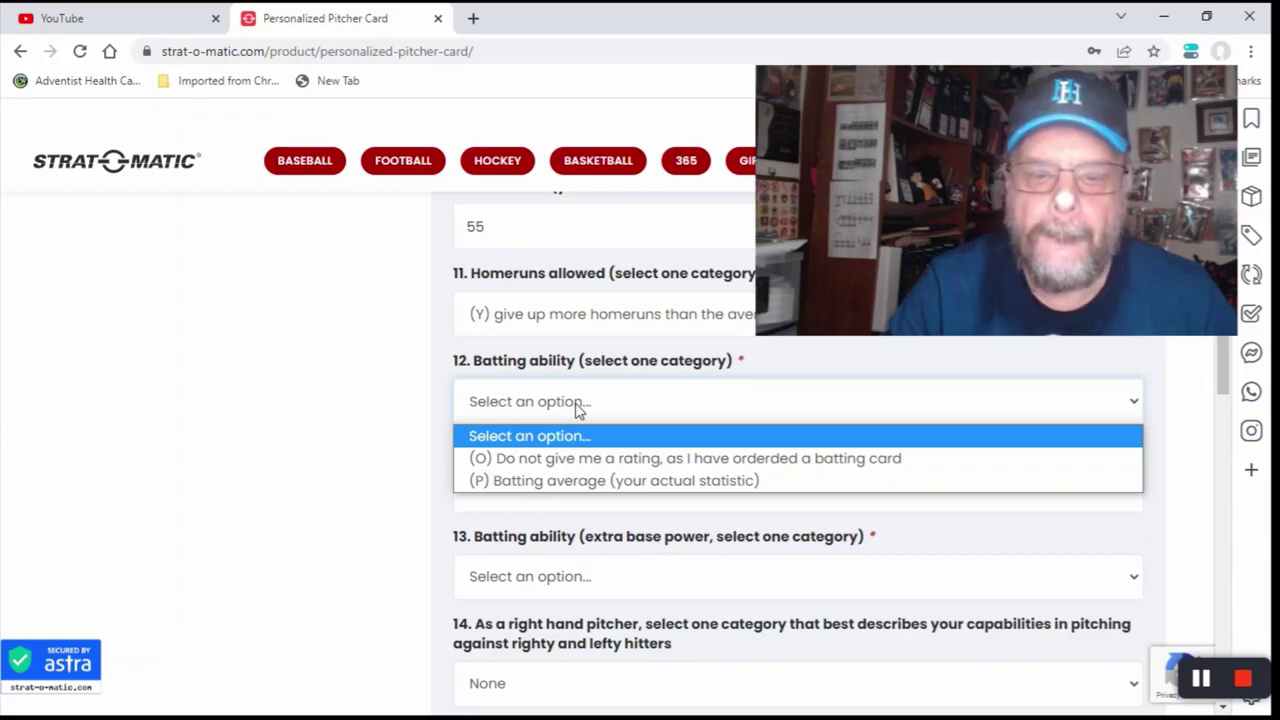
{"action": "left_click", "coordinate": [575, 480]}
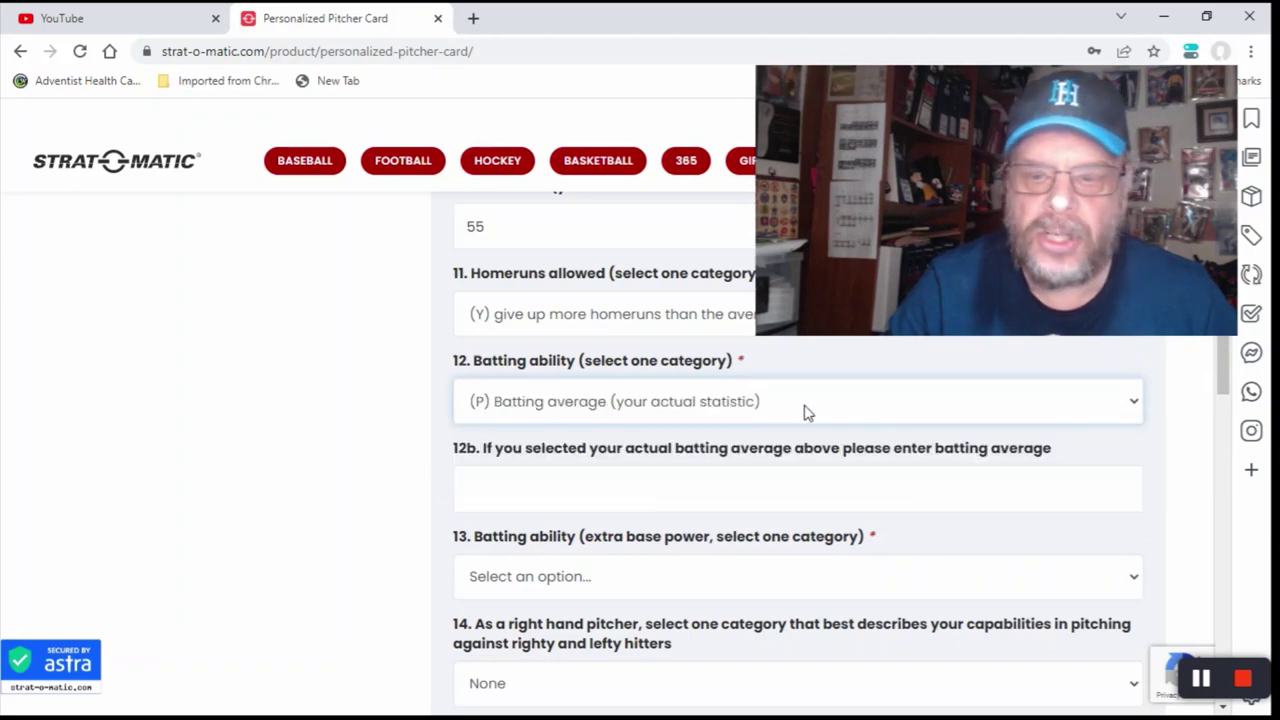
{"action": "left_click", "coordinate": [738, 402]}
{"action": "left_click", "coordinate": [737, 403]}
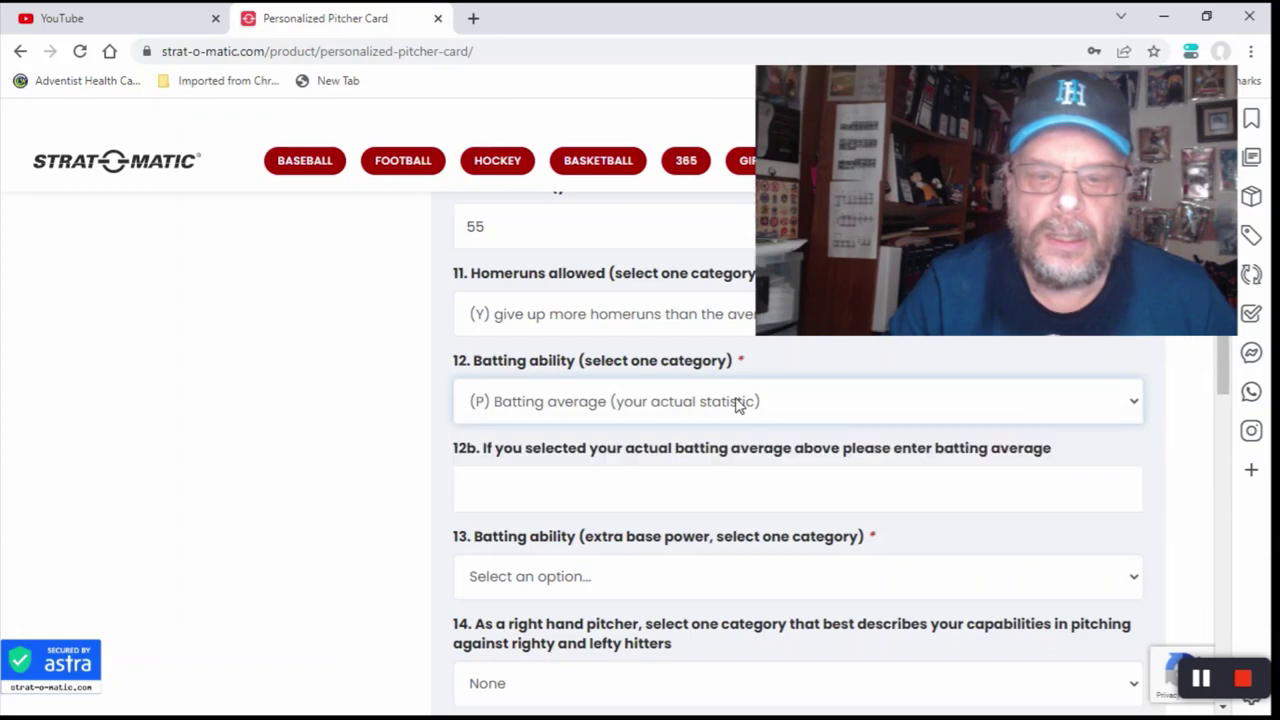
{"action": "left_click", "coordinate": [521, 496]}
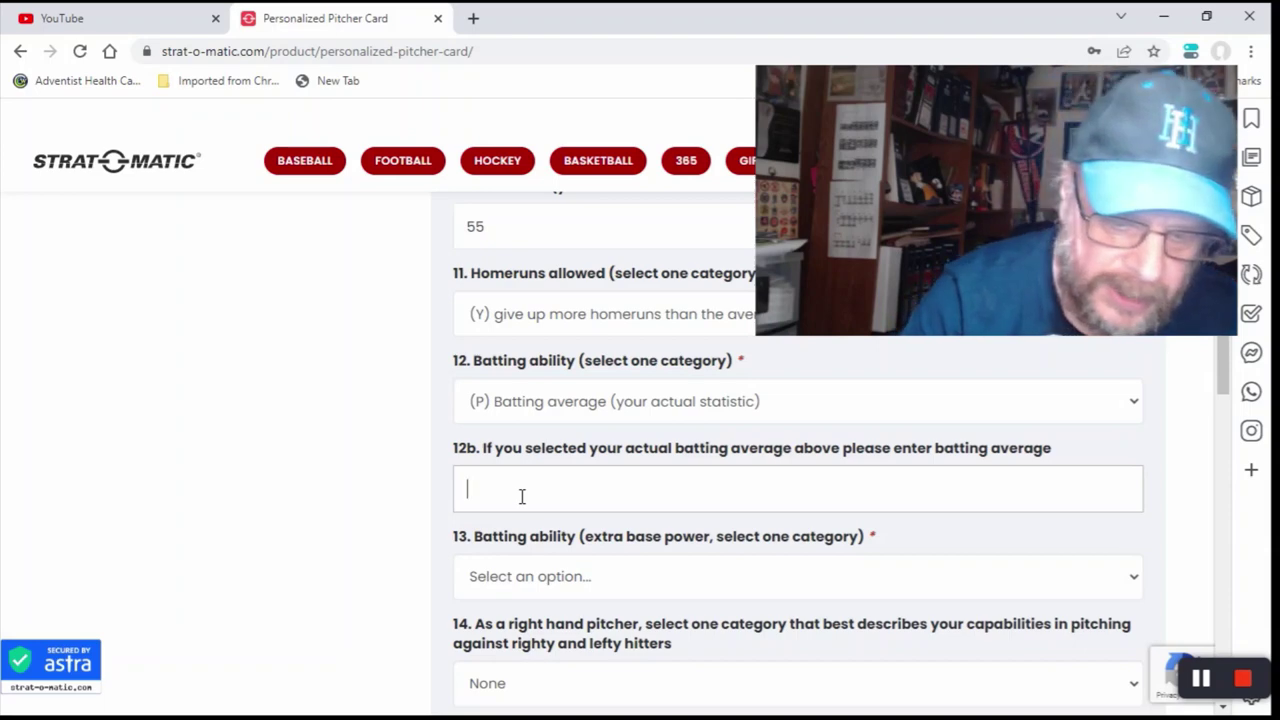
{"action": "type", "text": ".2"}
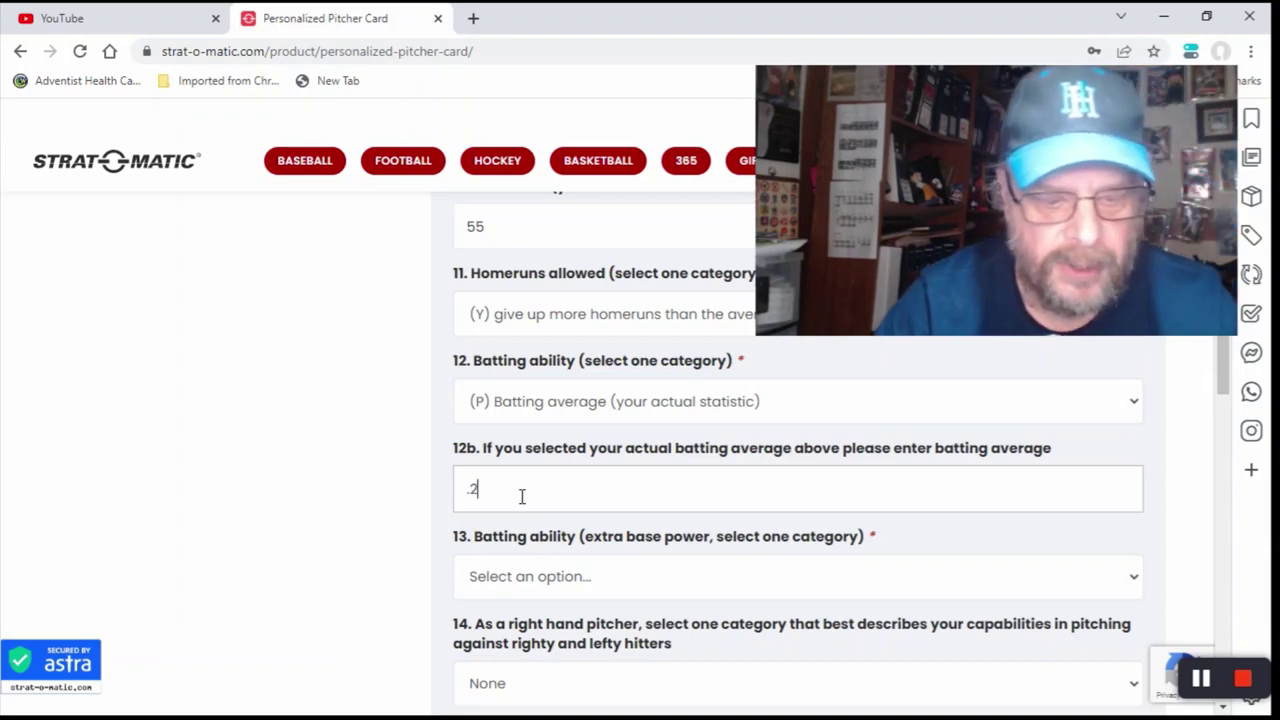
{"action": "type", "text": "35"}
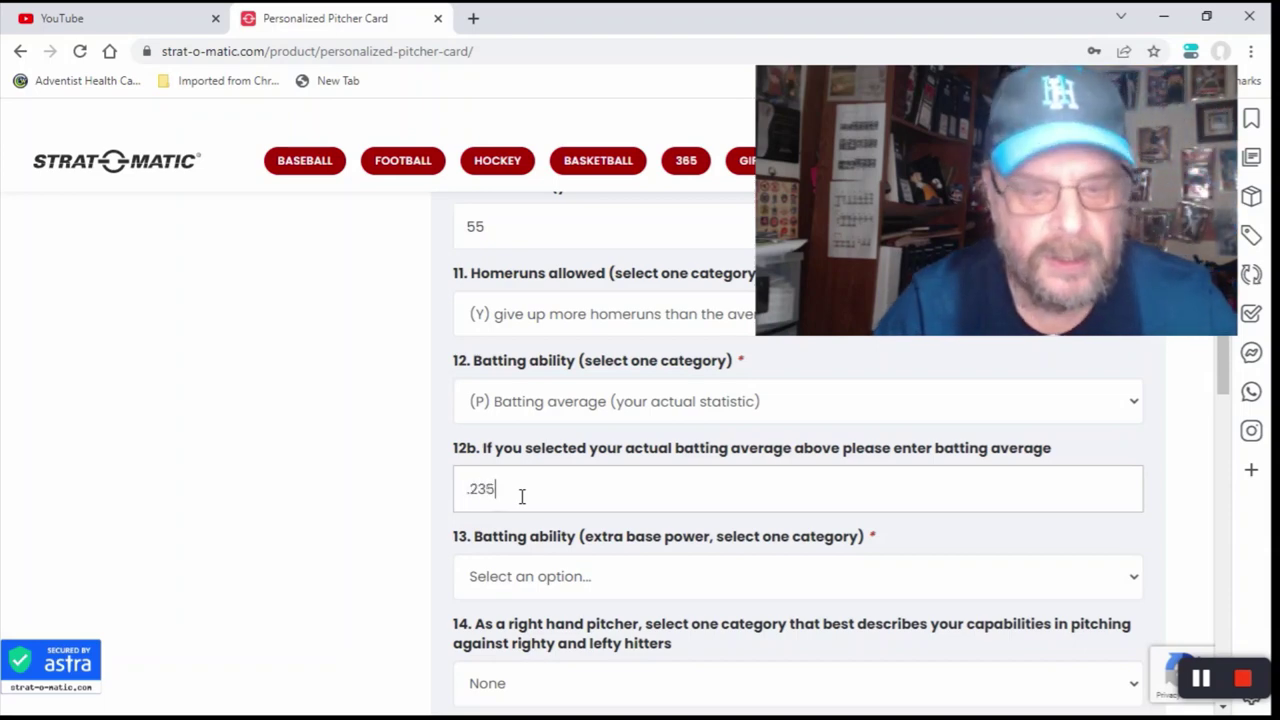
Step: Answer question 14 with '(Y) I perform equally as well against all batters'
{"action": "scroll", "coordinate": [574, 491], "scroll_direction": "down", "scroll_amount": 2}
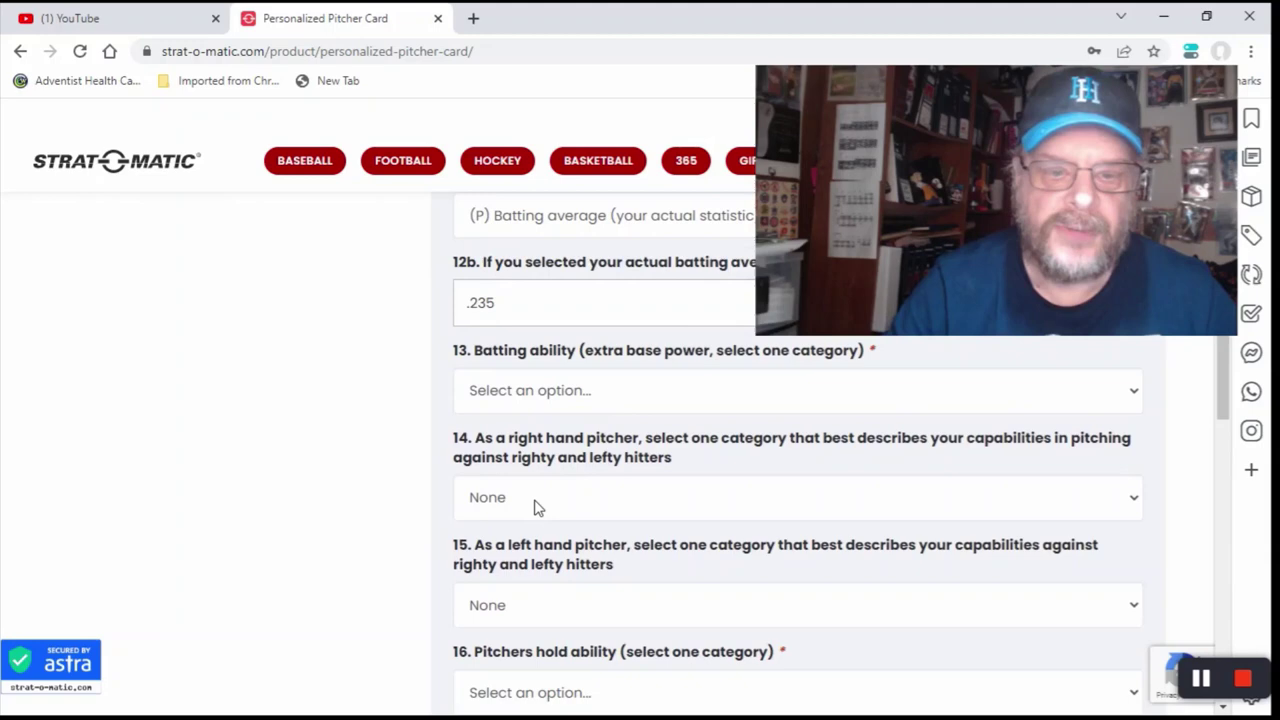
{"action": "left_click", "coordinate": [524, 505]}
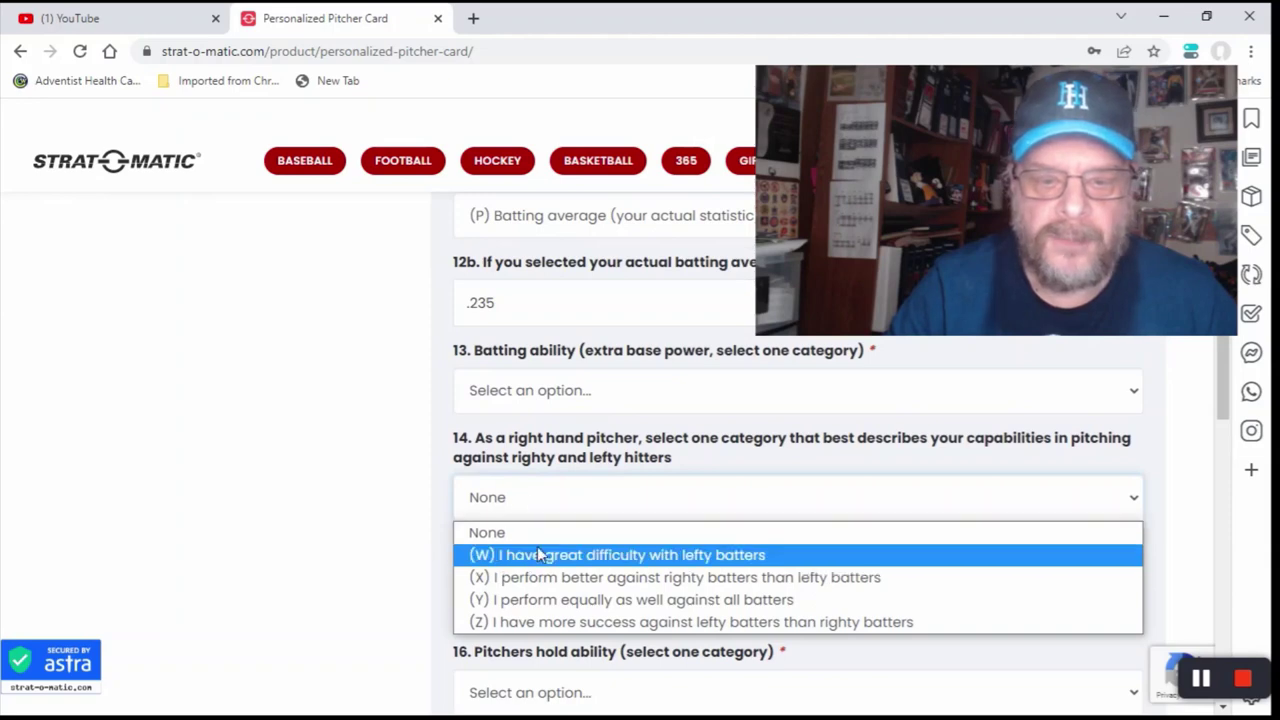
{"action": "left_click", "coordinate": [556, 602]}
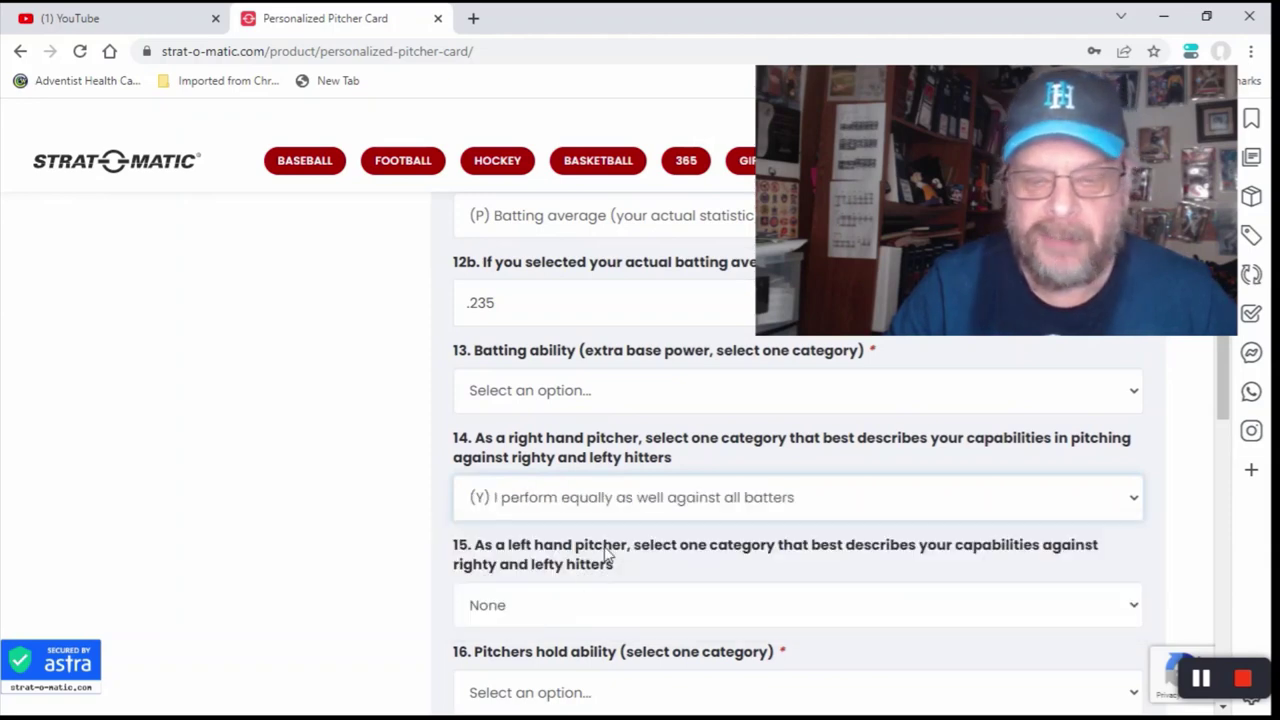
{"action": "scroll", "coordinate": [604, 551], "scroll_direction": "down", "scroll_amount": 1}
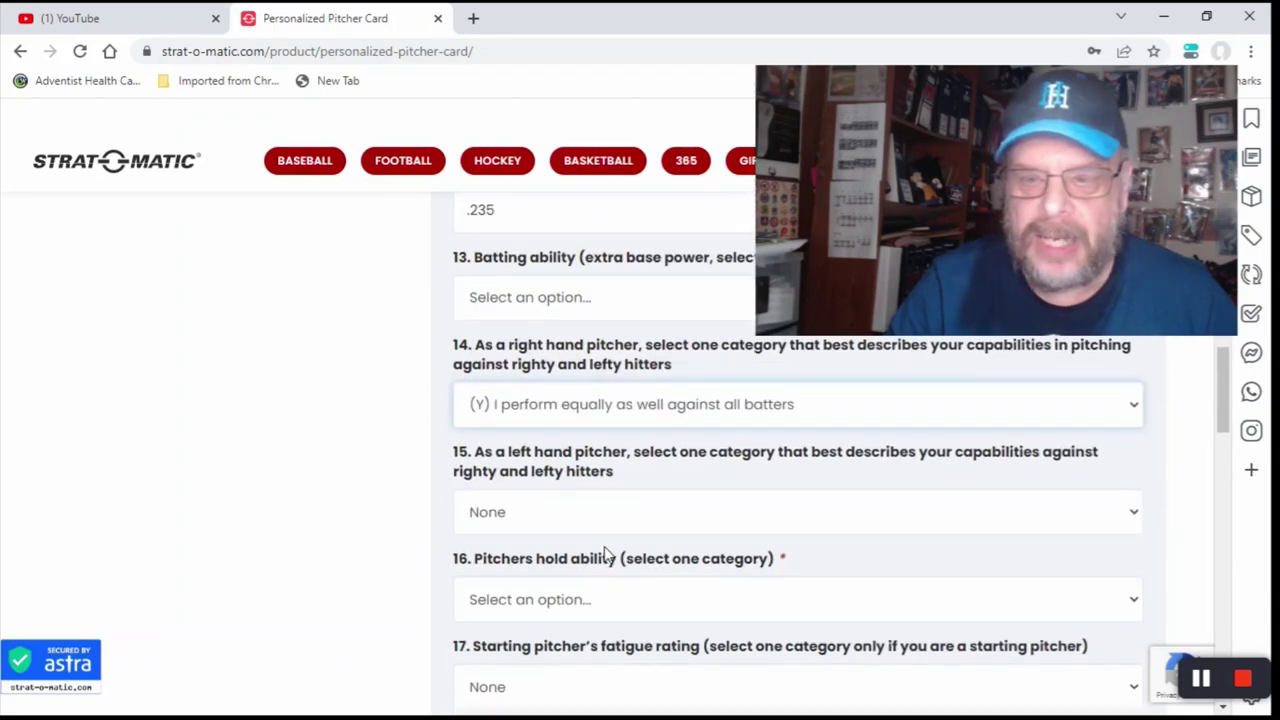
{"action": "scroll", "coordinate": [604, 551], "scroll_direction": "down", "scroll_amount": 1}
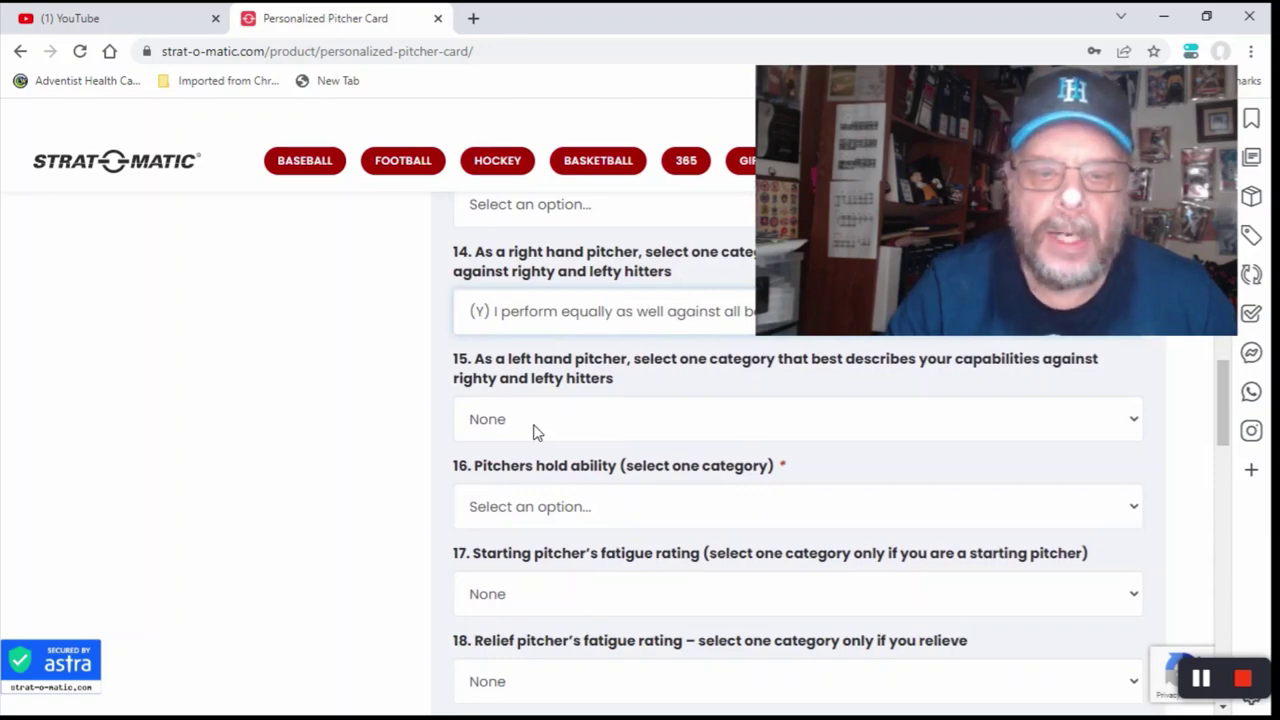
{"action": "scroll", "coordinate": [533, 431], "scroll_direction": "up", "scroll_amount": 2}
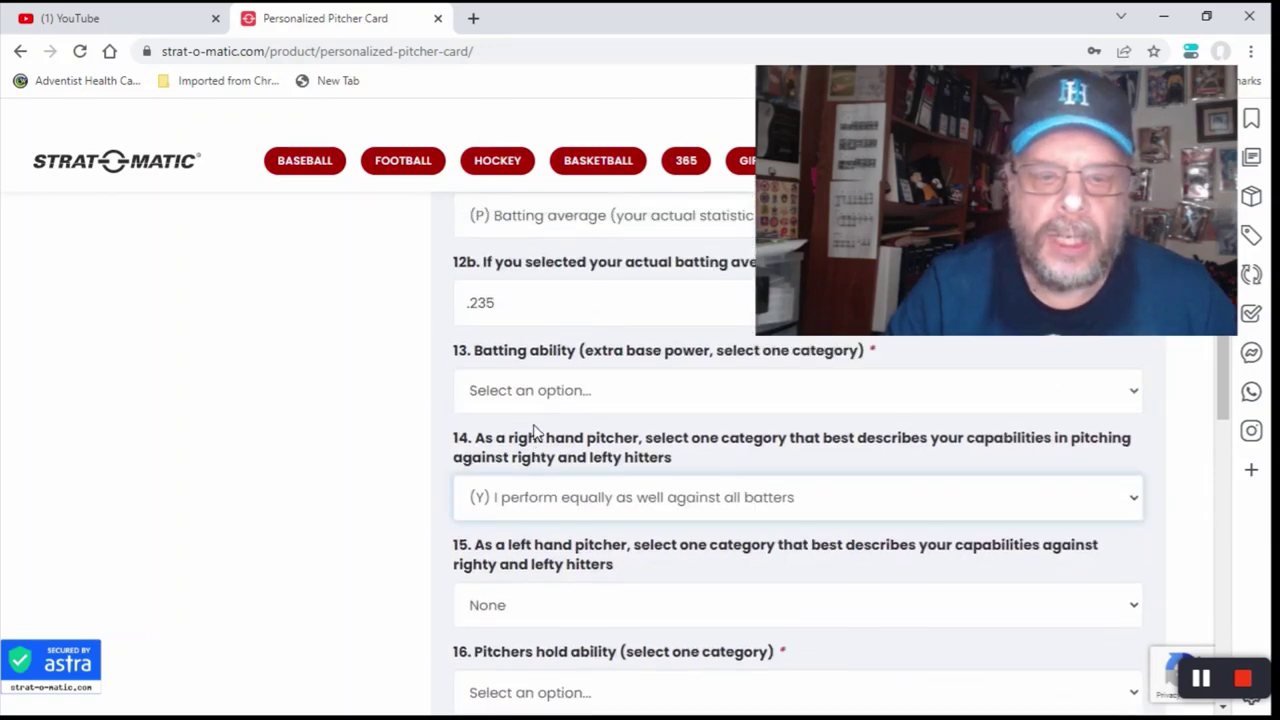
{"action": "scroll", "coordinate": [533, 431], "scroll_direction": "down", "scroll_amount": 1}
{"action": "scroll", "coordinate": [533, 431], "scroll_direction": "down", "scroll_amount": 1}
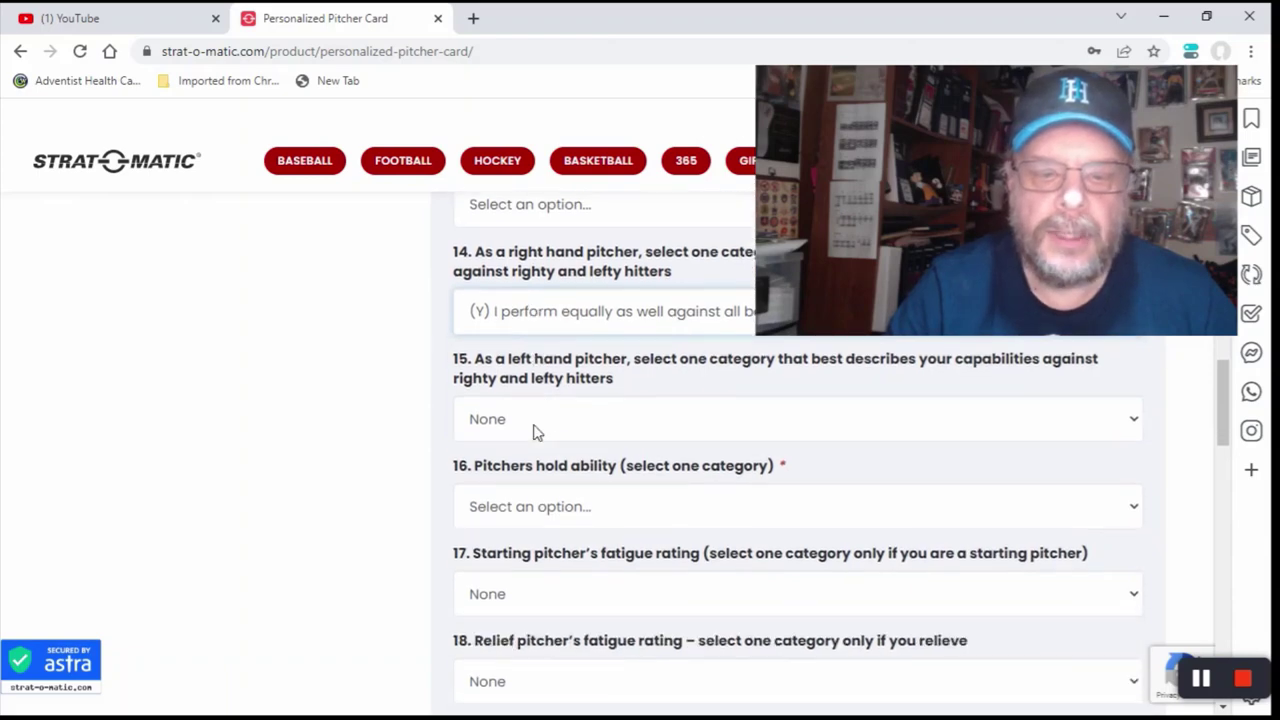
{"action": "scroll", "coordinate": [533, 431], "scroll_direction": "down", "scroll_amount": 1}
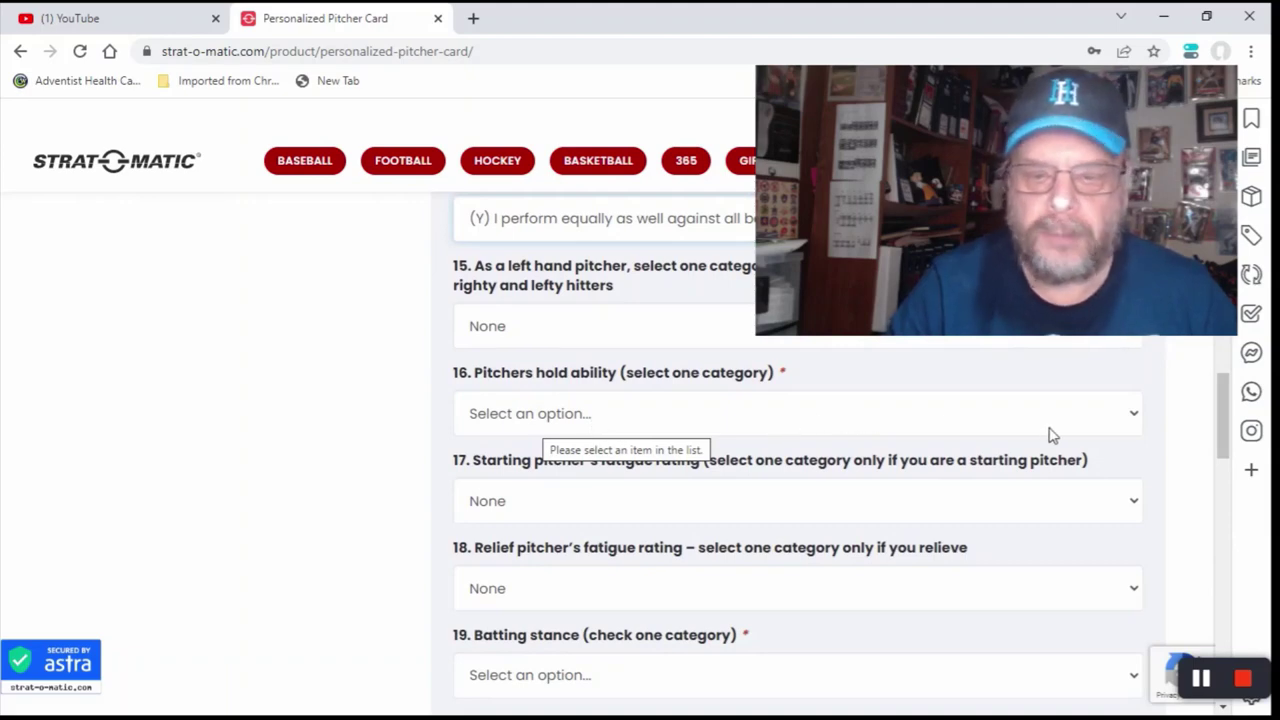
Step: Set hold ability (+2) below average, starting fatigue (7) good, relief fatigue (3) long relief duty
{"action": "left_click", "coordinate": [1134, 414]}
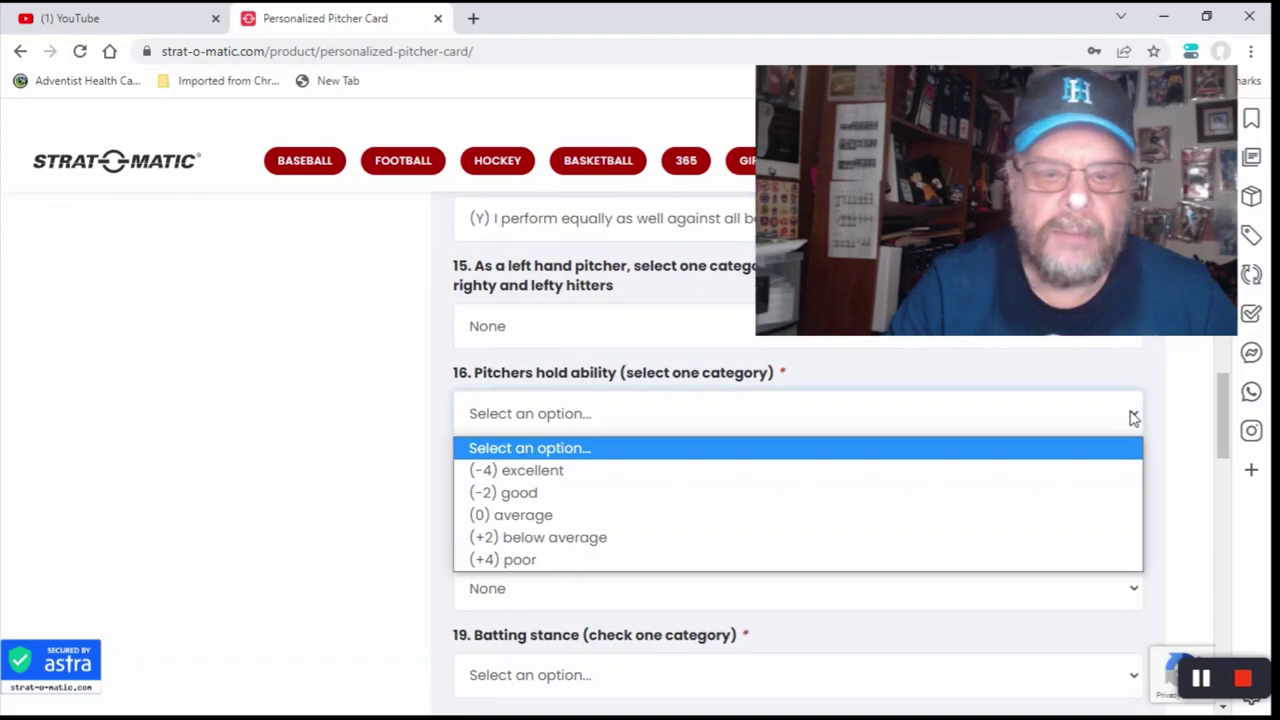
{"action": "left_click", "coordinate": [780, 538]}
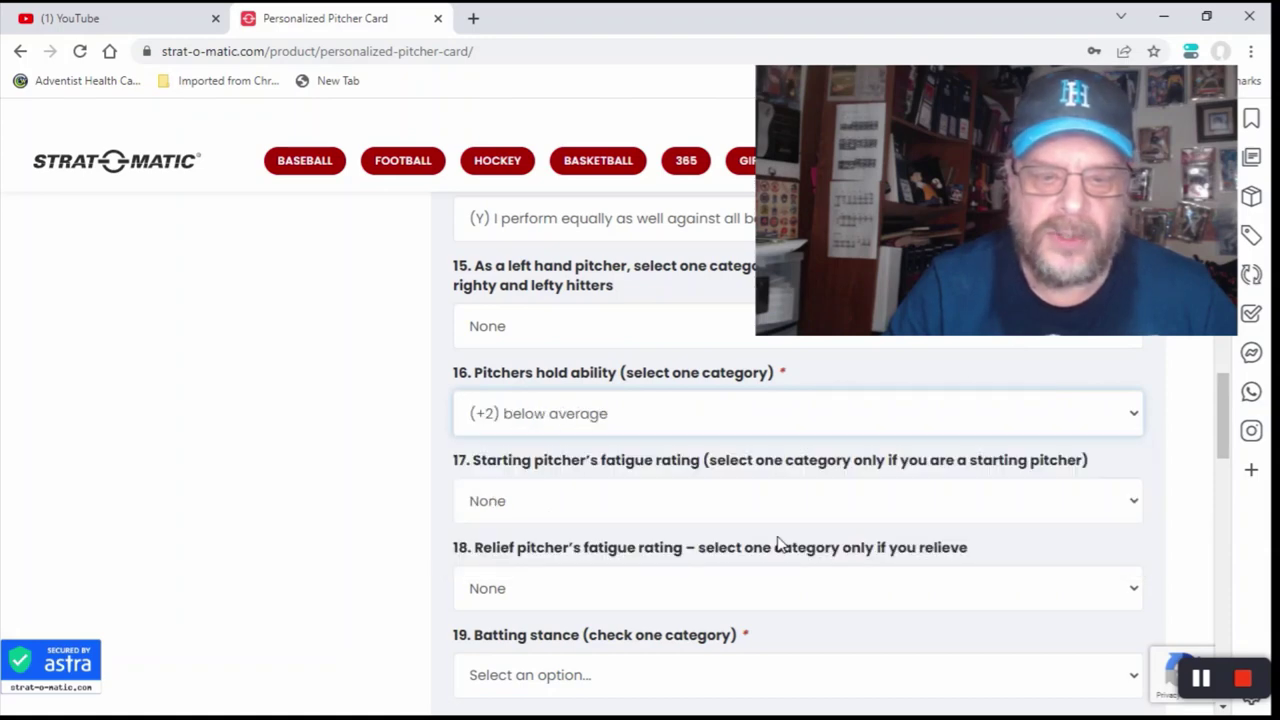
{"action": "scroll", "coordinate": [780, 545], "scroll_direction": "down", "scroll_amount": 2}
{"action": "scroll", "coordinate": [597, 461], "scroll_direction": "up", "scroll_amount": 1}
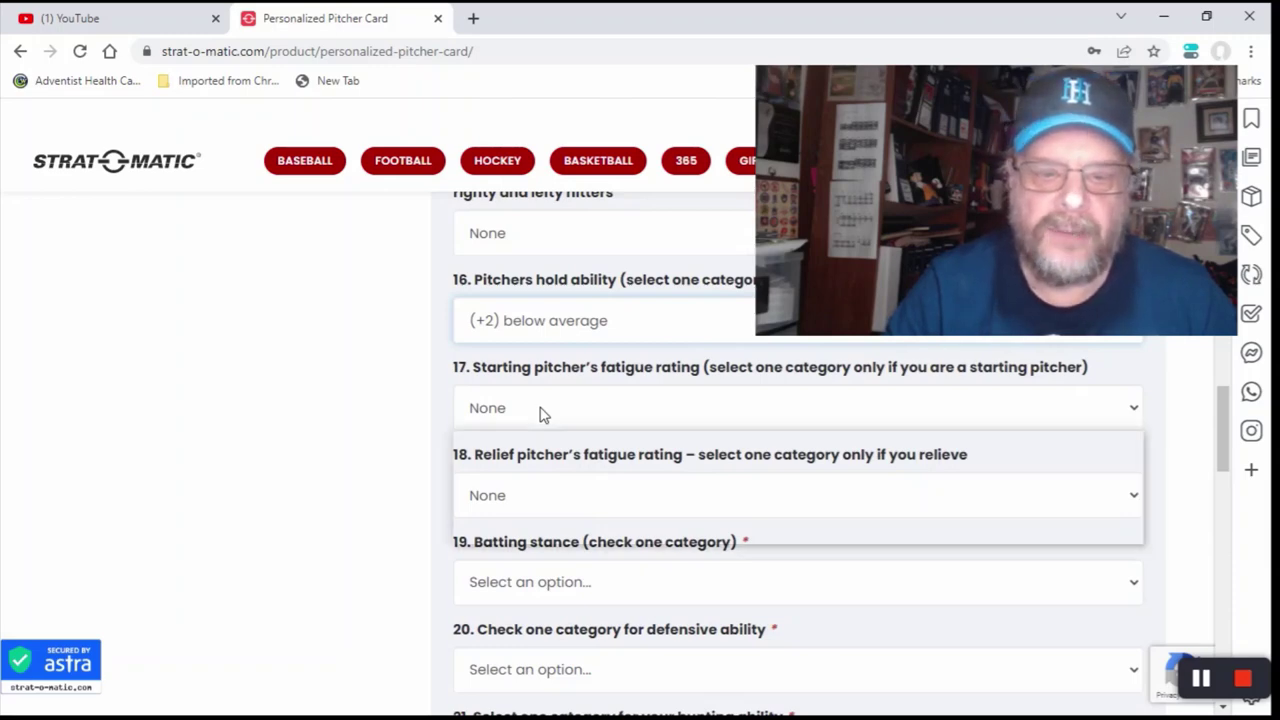
{"action": "left_click", "coordinate": [543, 410]}
{"action": "left_click", "coordinate": [555, 487]}
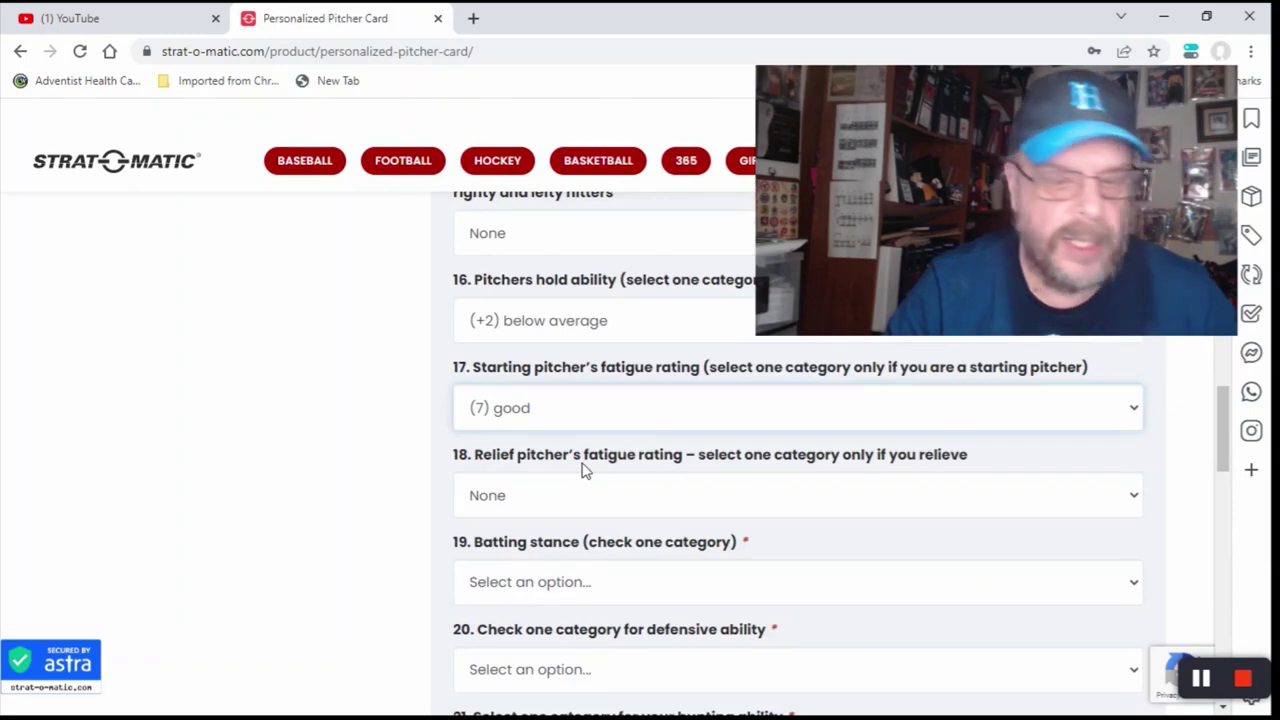
{"action": "scroll", "coordinate": [585, 470], "scroll_direction": "down", "scroll_amount": 1}
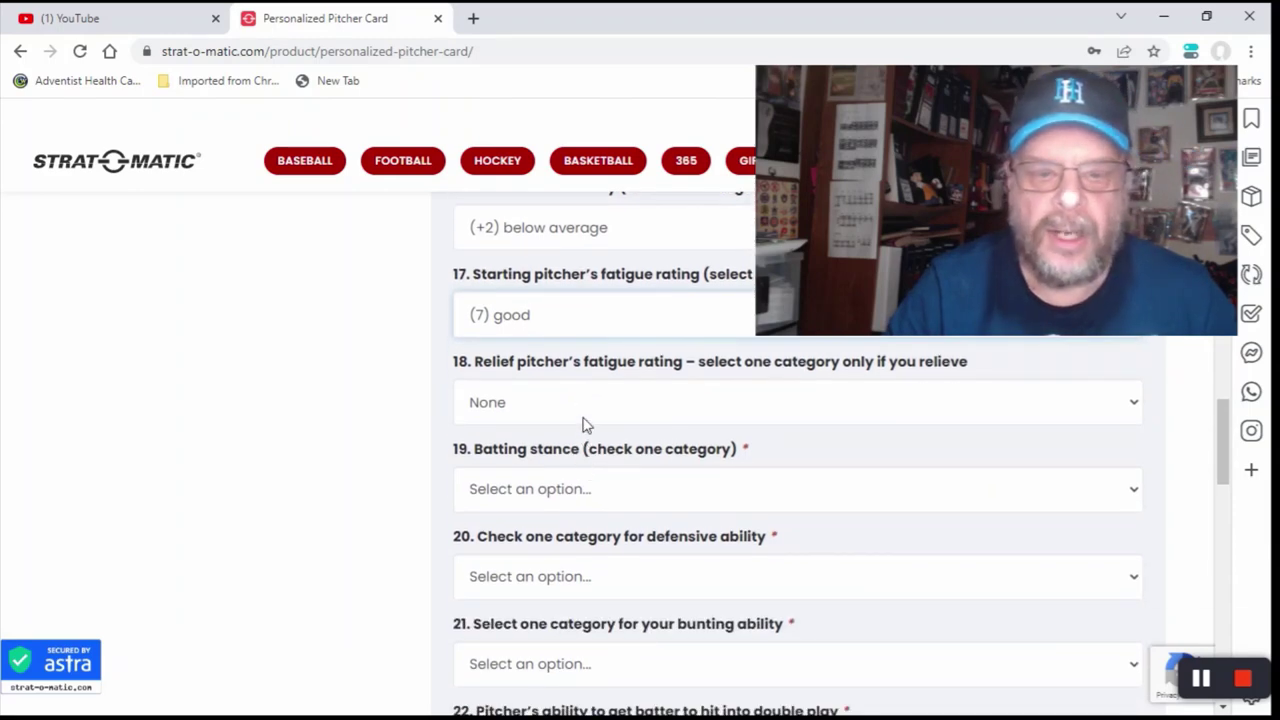
{"action": "left_click", "coordinate": [521, 410]}
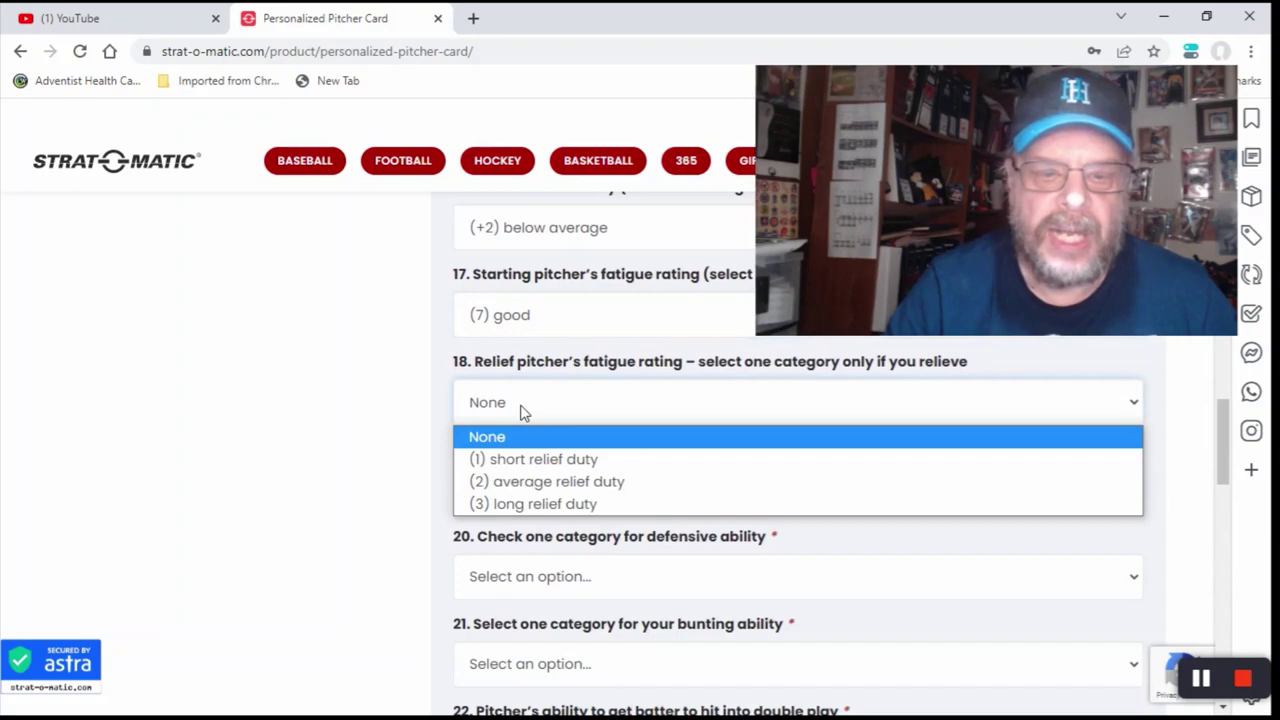
{"action": "left_click", "coordinate": [548, 504]}
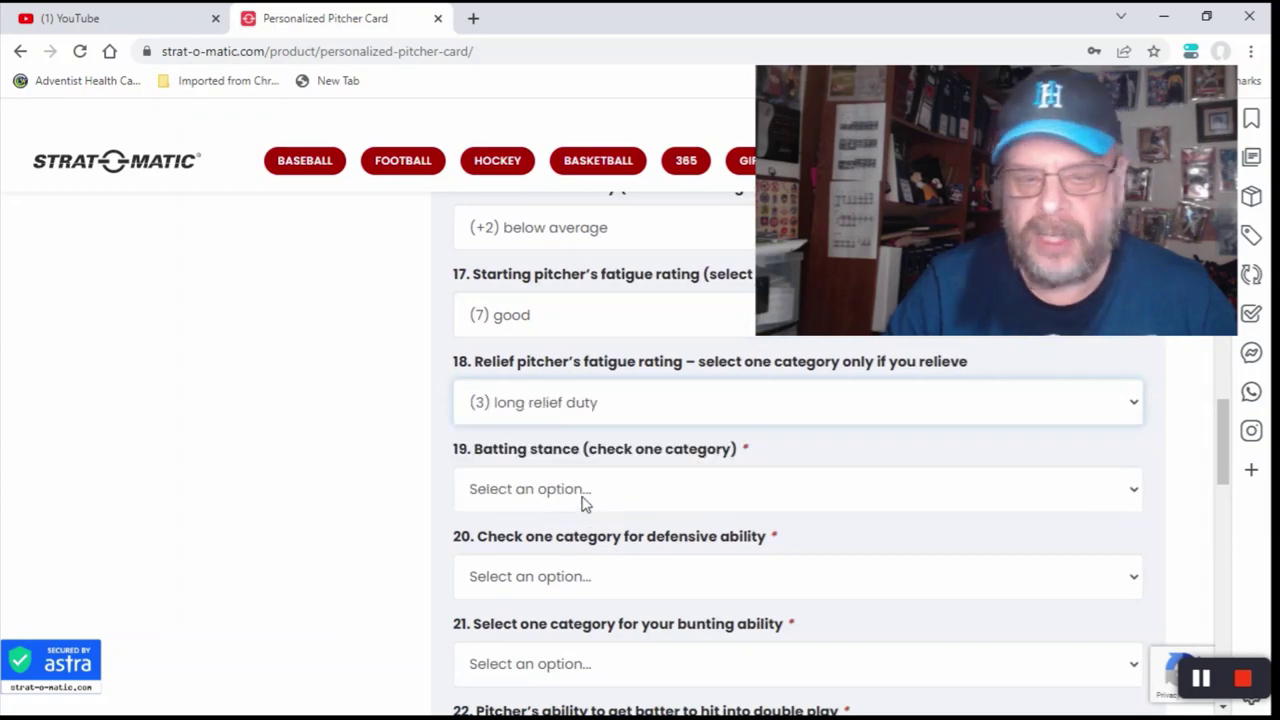
Step: Set batting stance to Right and defensive ability to (1) excellent
{"action": "scroll", "coordinate": [585, 503], "scroll_direction": "down", "scroll_amount": 1}
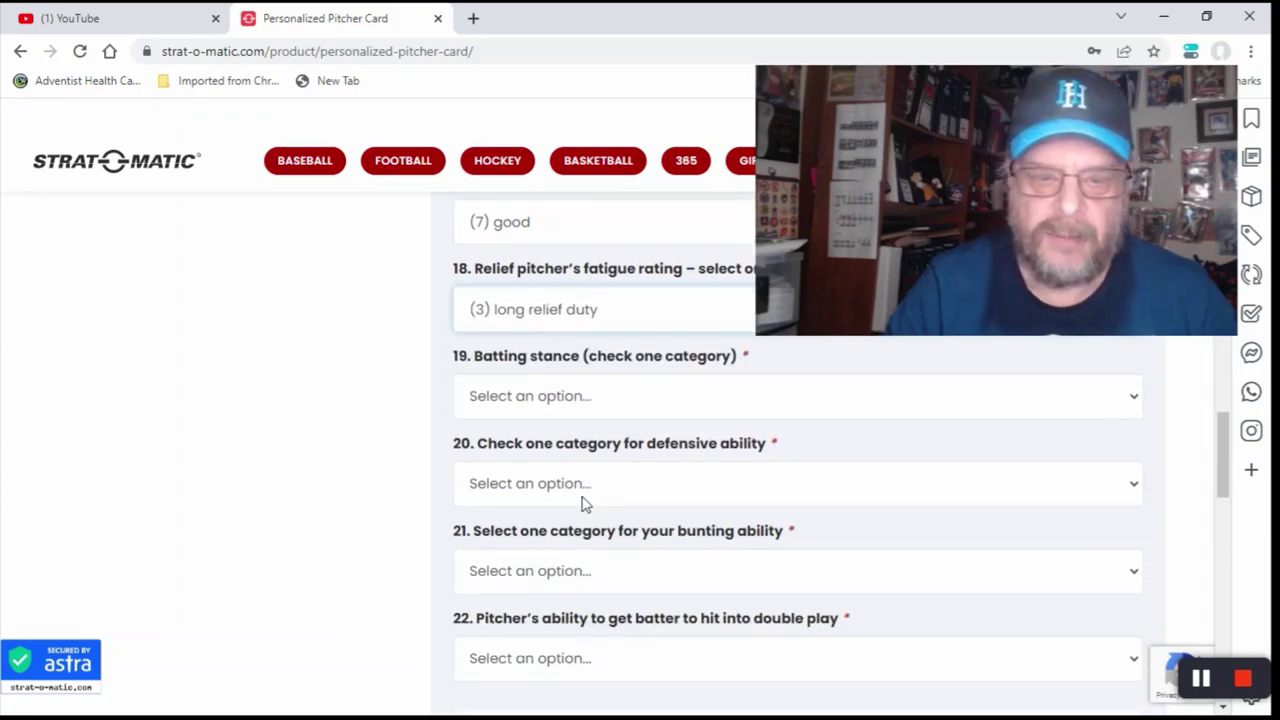
{"action": "left_click", "coordinate": [603, 400]}
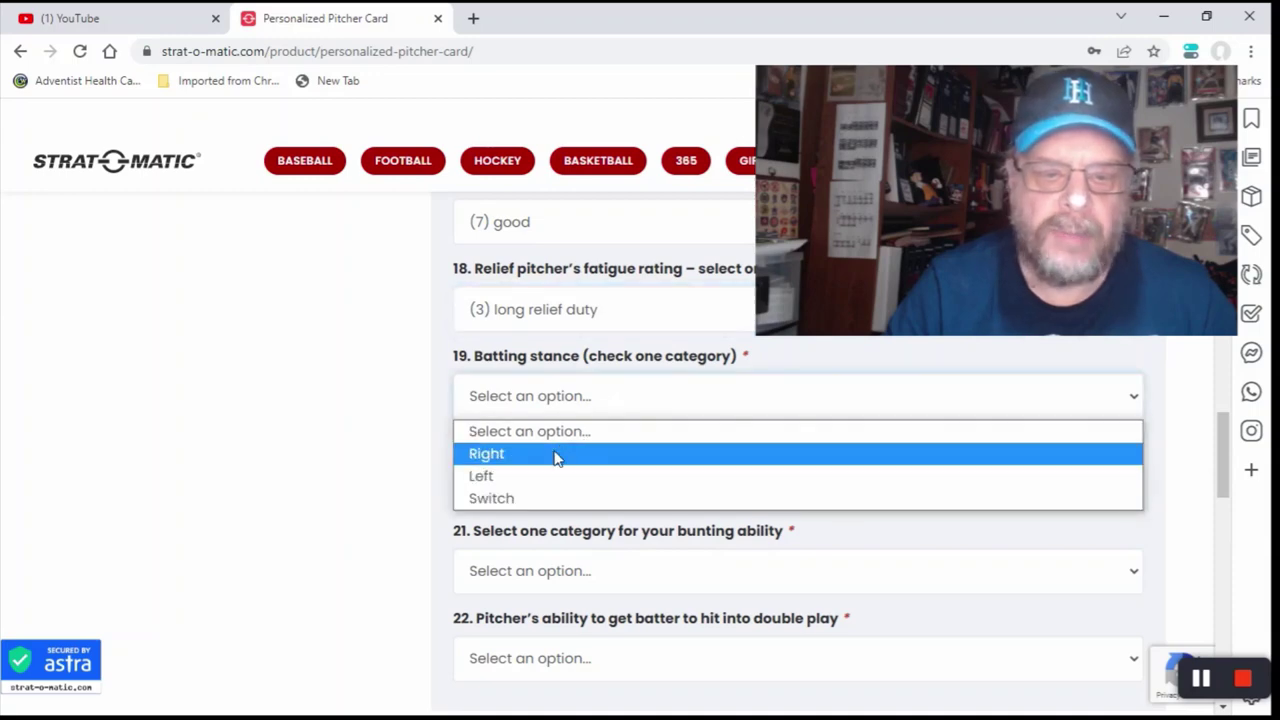
{"action": "left_click", "coordinate": [555, 452]}
{"action": "scroll", "coordinate": [557, 457], "scroll_direction": "down", "scroll_amount": 1}
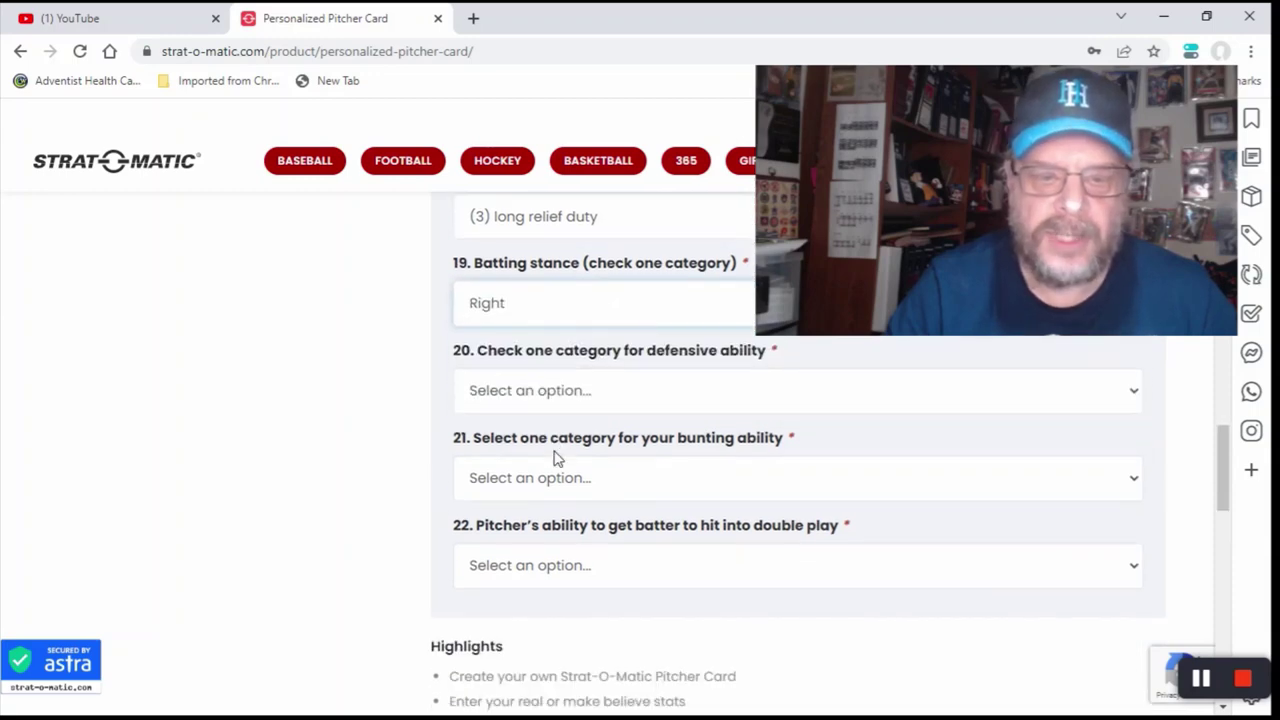
{"action": "left_click", "coordinate": [553, 400]}
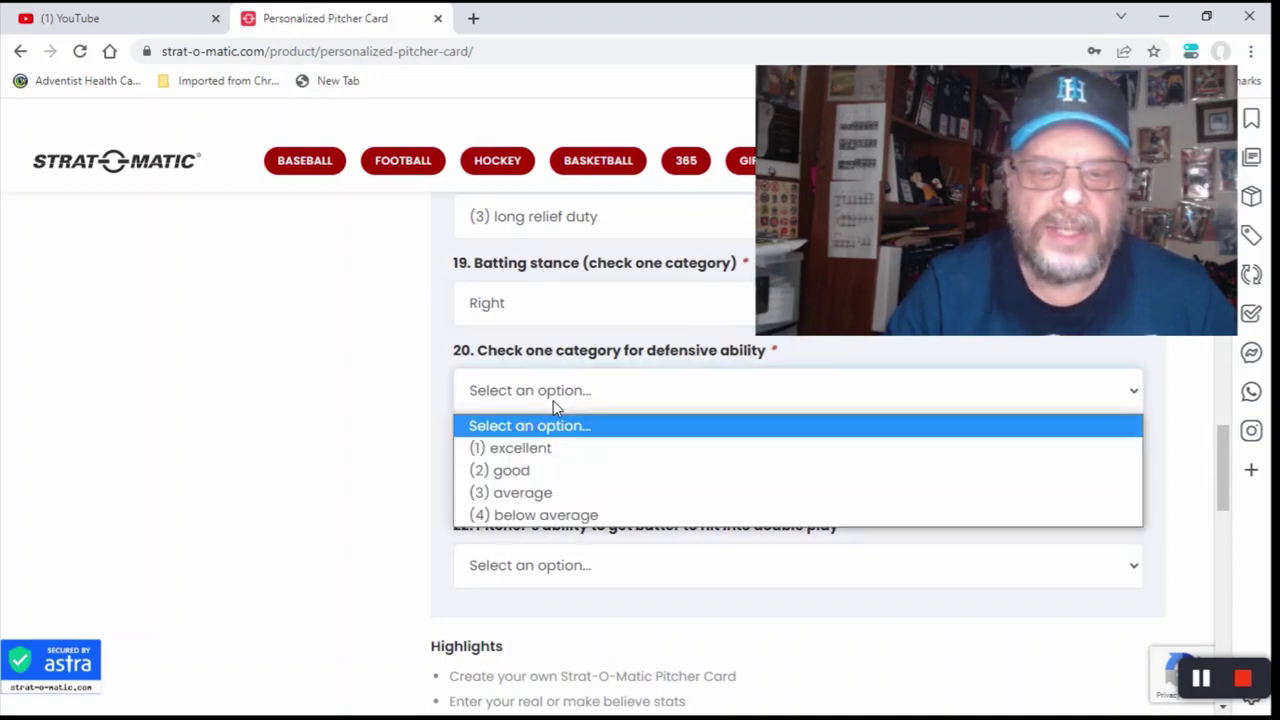
{"action": "left_click", "coordinate": [553, 446]}
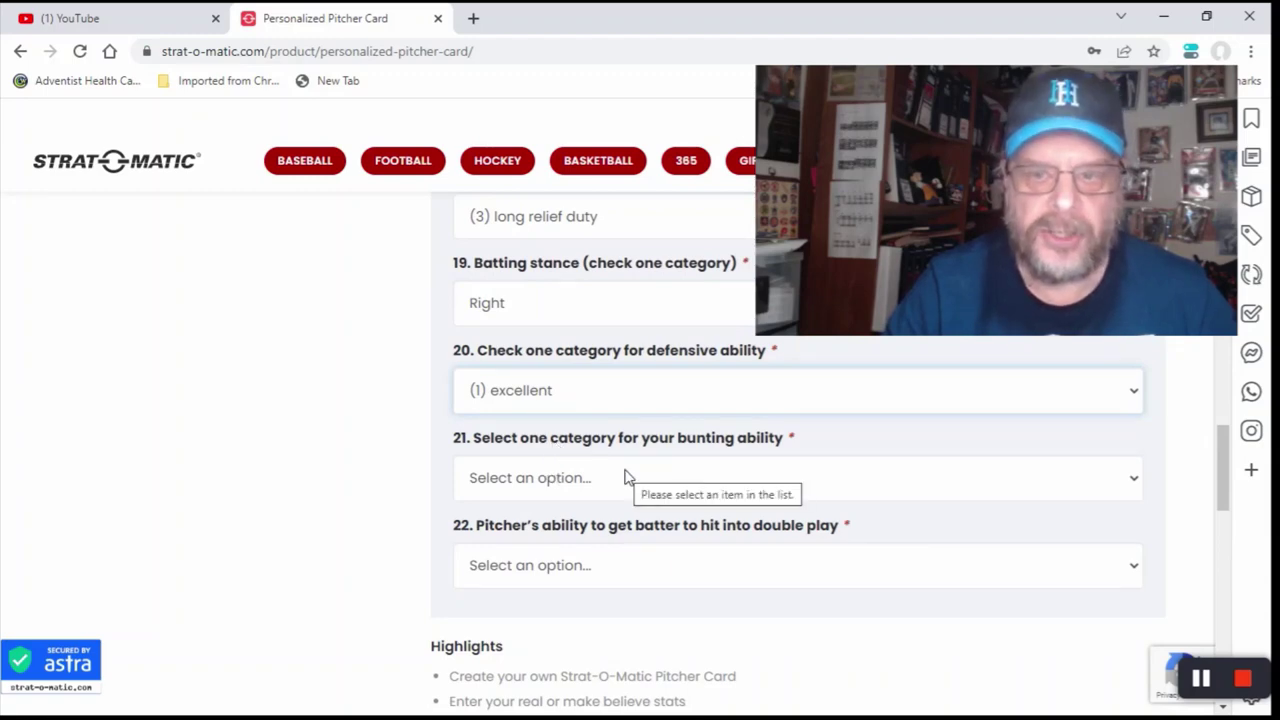
Step: Rate bunting ability (C) average and double-play ability (2) below average
{"action": "scroll", "coordinate": [626, 477], "scroll_direction": "down", "scroll_amount": 1}
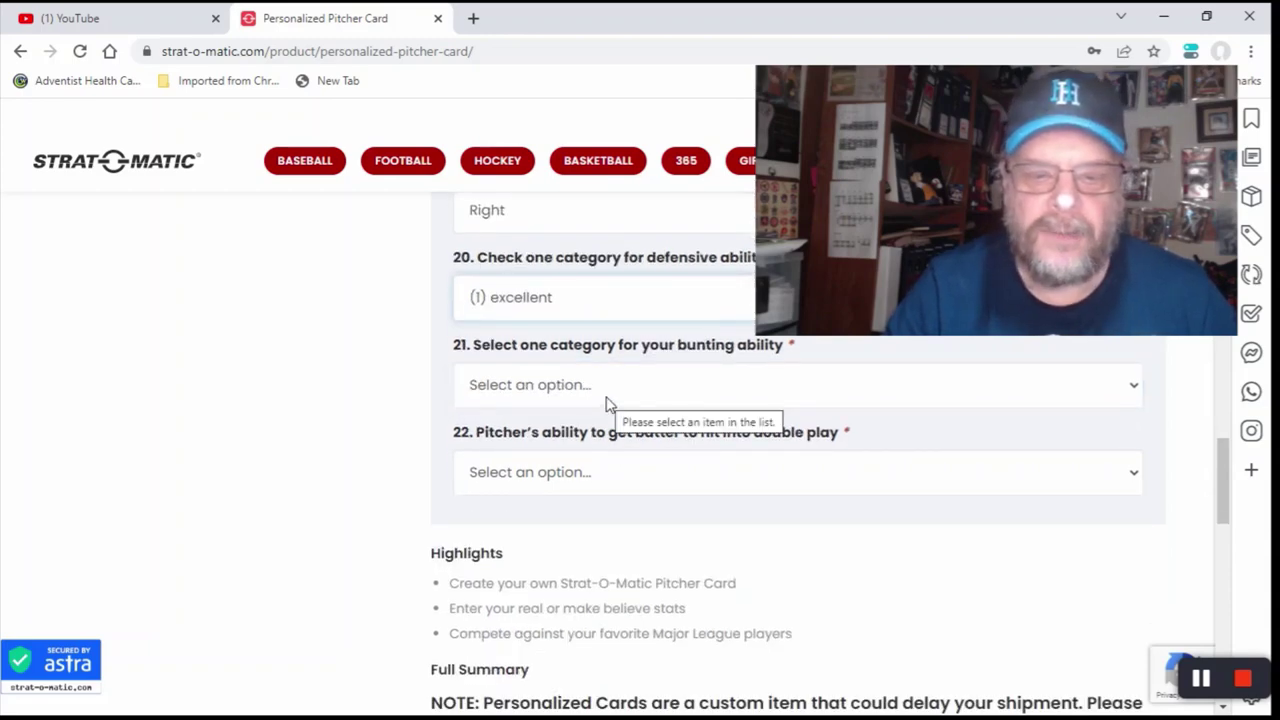
{"action": "left_click", "coordinate": [607, 400]}
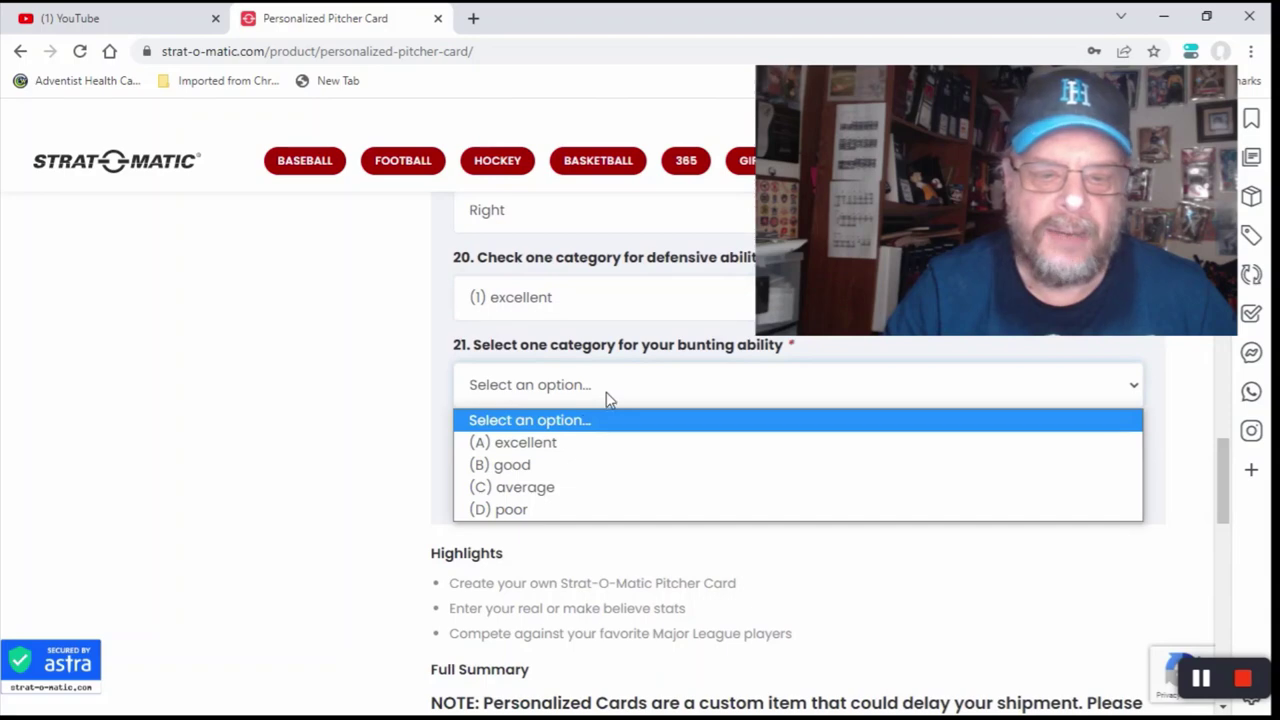
{"action": "left_click", "coordinate": [565, 488]}
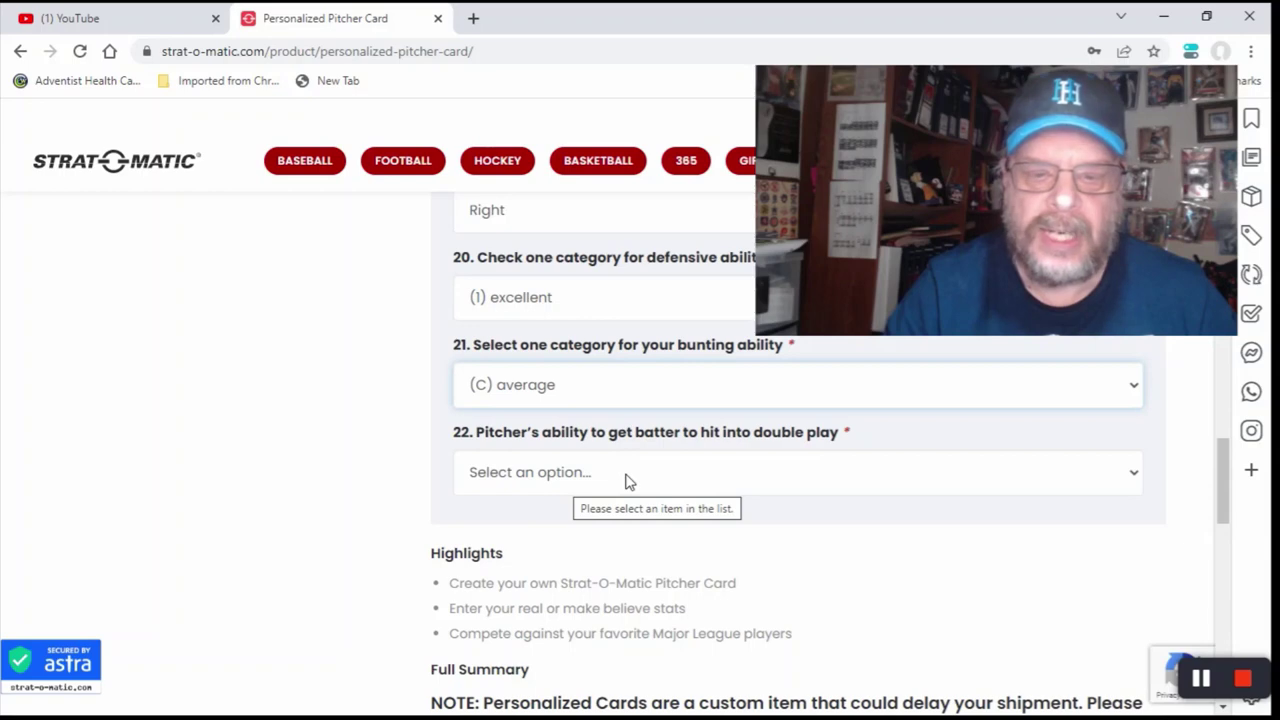
{"action": "left_click", "coordinate": [628, 481]}
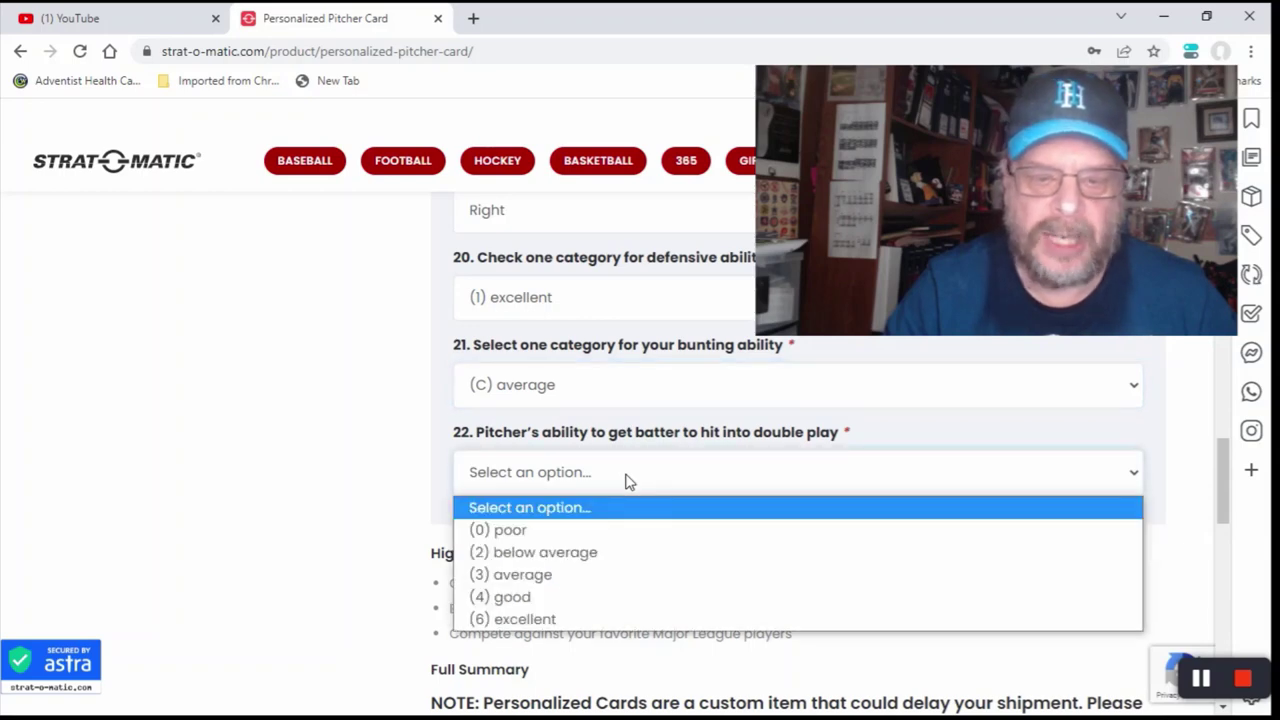
{"action": "left_click", "coordinate": [608, 574]}
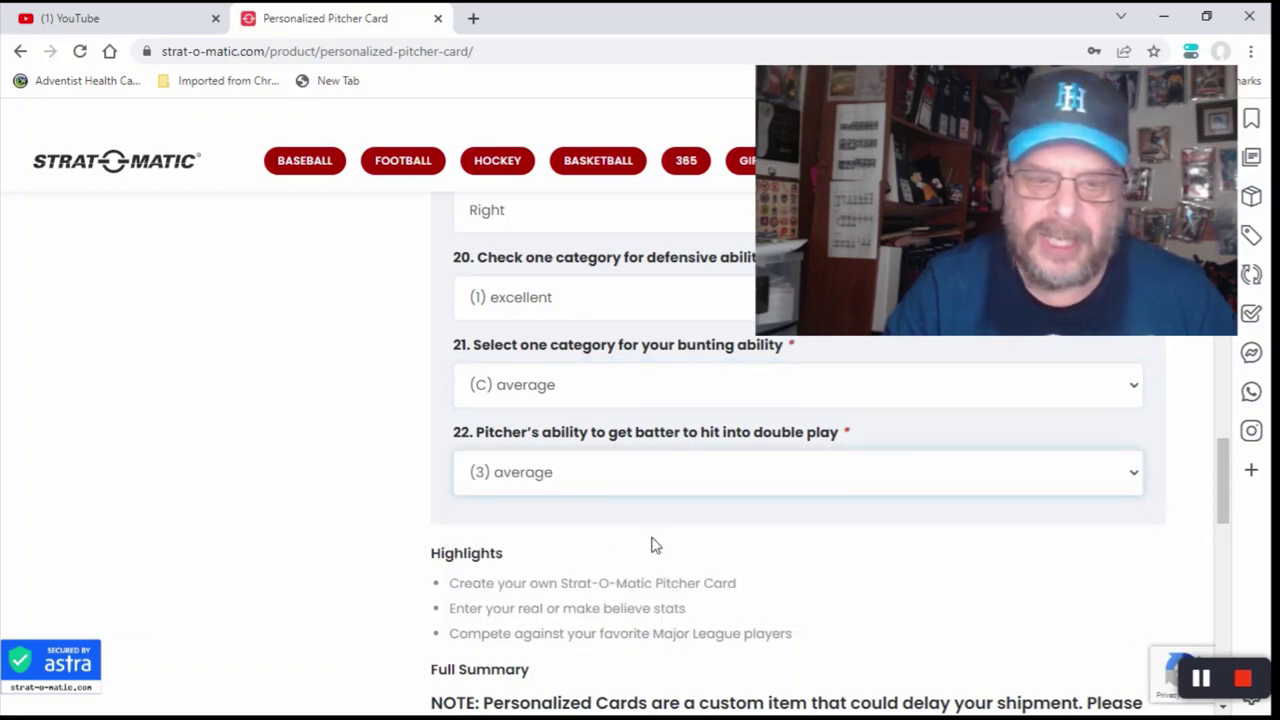
{"action": "scroll", "coordinate": [651, 536], "scroll_direction": "down", "scroll_amount": 2}
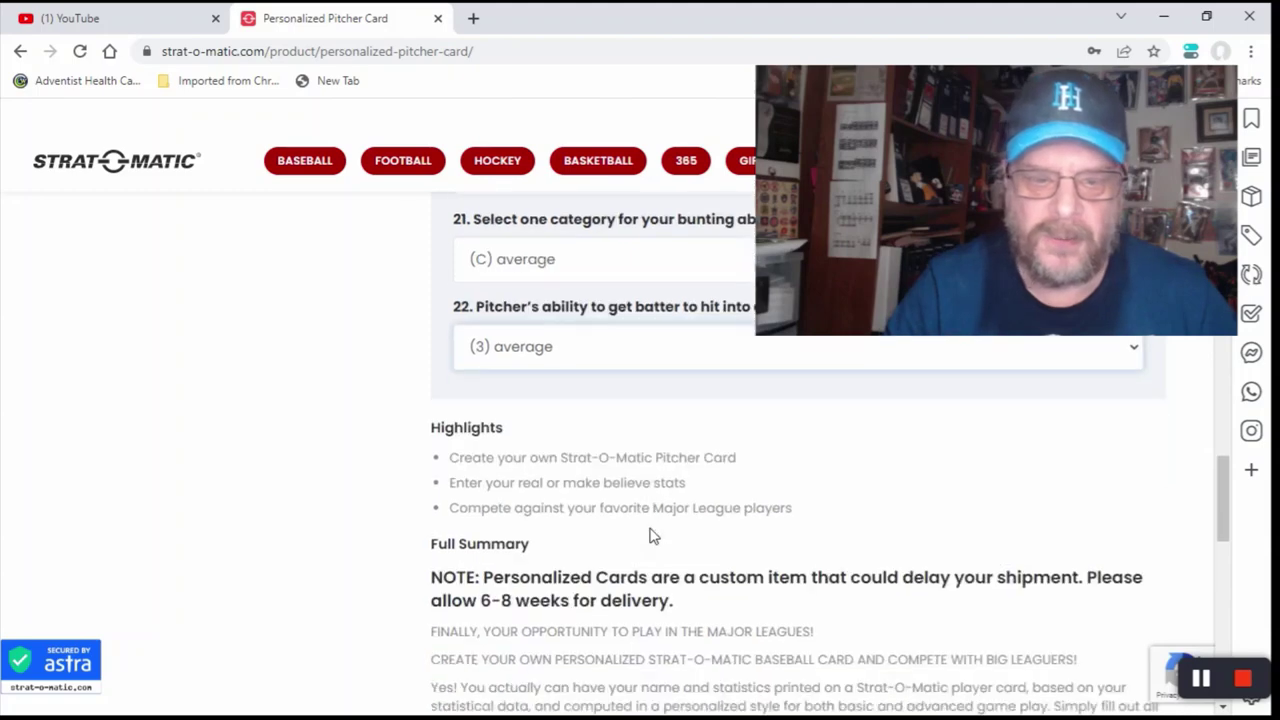
{"action": "scroll", "coordinate": [645, 516], "scroll_direction": "up", "scroll_amount": 1}
{"action": "left_click", "coordinate": [587, 390]}
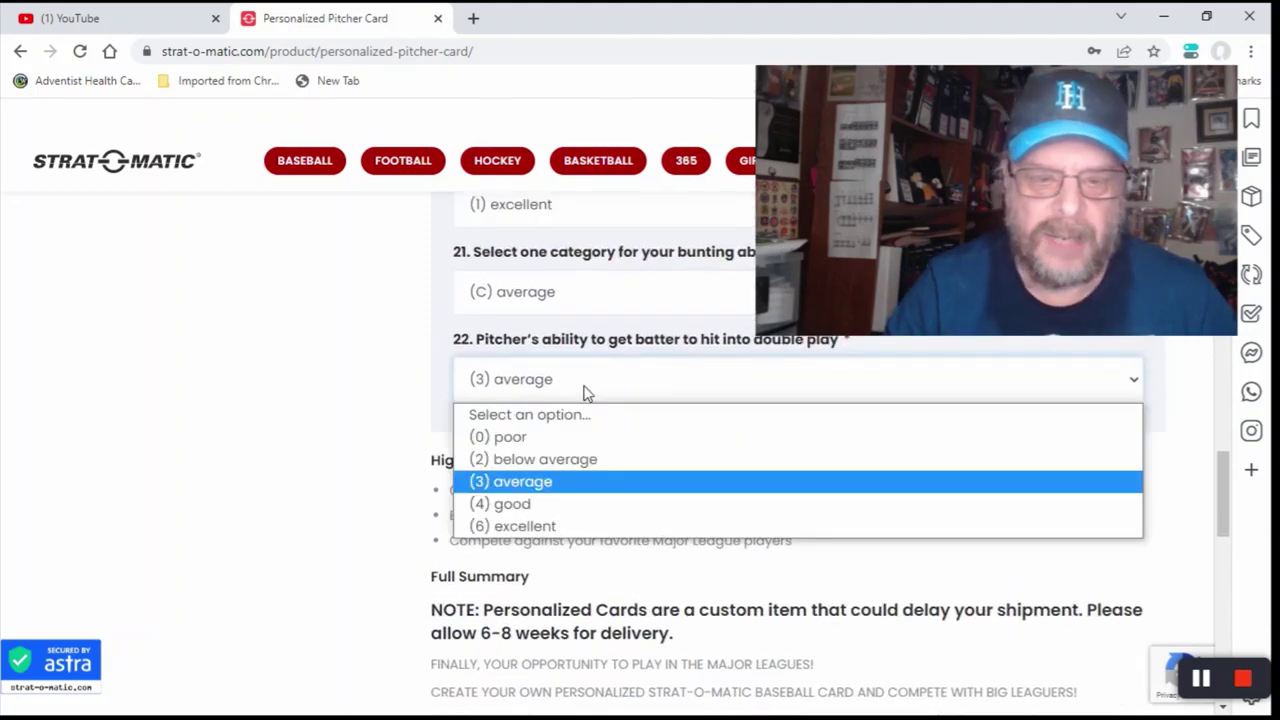
{"action": "left_click", "coordinate": [586, 460]}
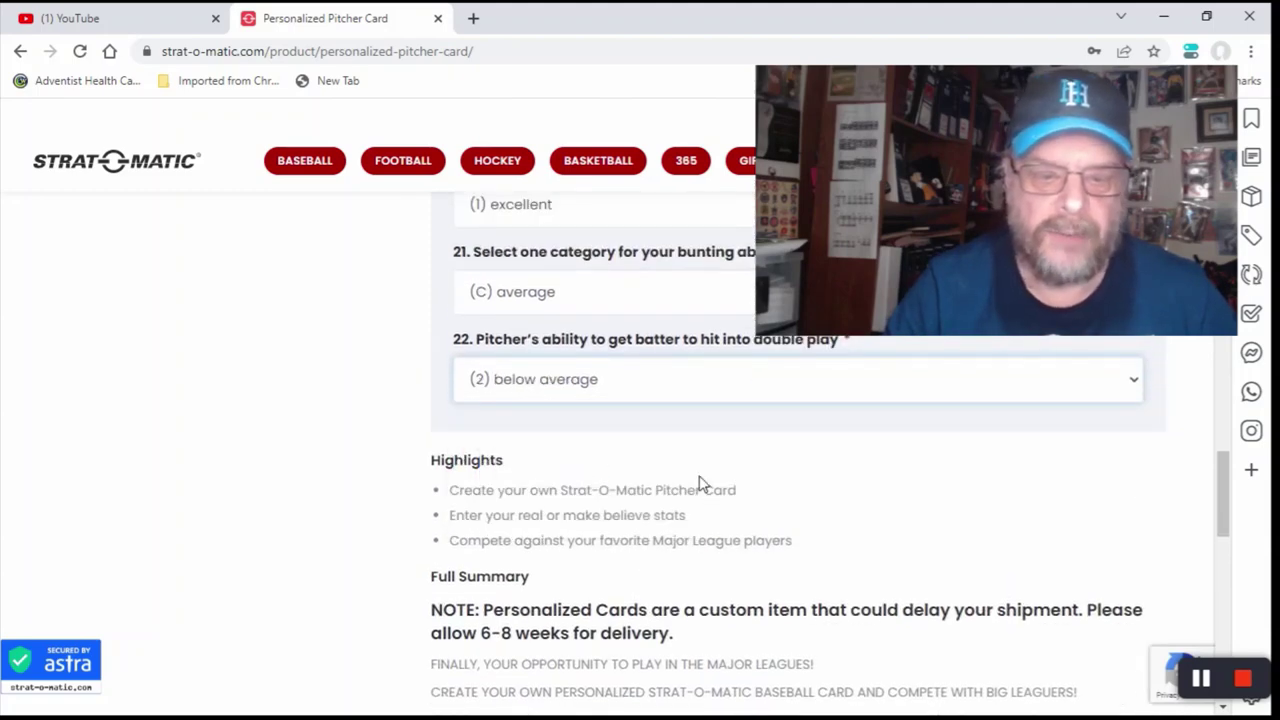
{"action": "scroll", "coordinate": [700, 488], "scroll_direction": "down", "scroll_amount": 1}
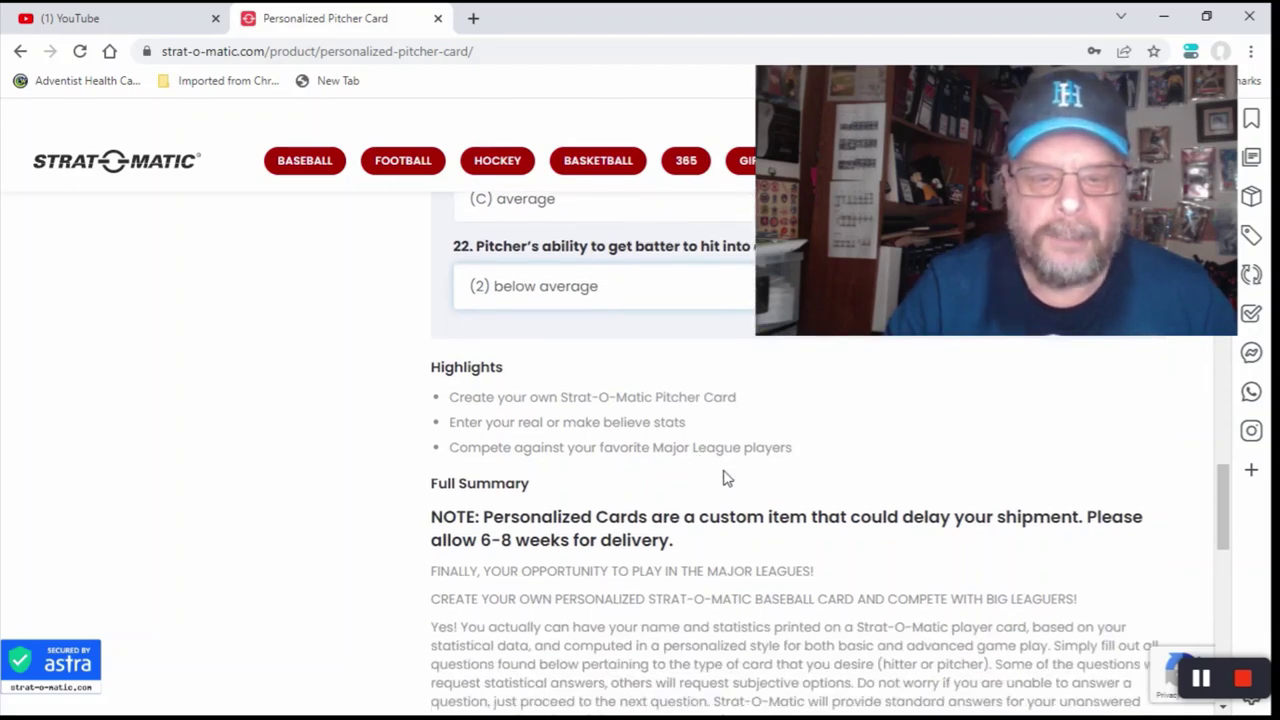
{"action": "scroll", "coordinate": [727, 478], "scroll_direction": "down", "scroll_amount": 1}
{"action": "scroll", "coordinate": [731, 477], "scroll_direction": "down", "scroll_amount": 1}
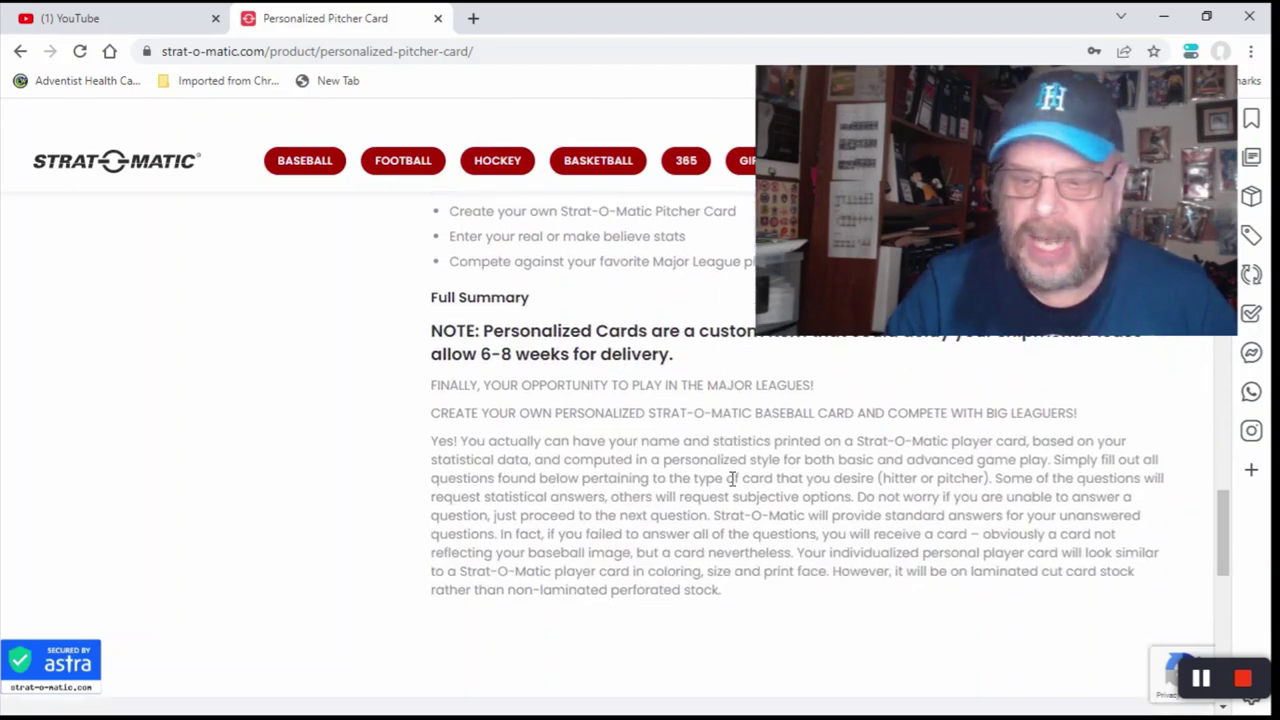
{"action": "scroll", "coordinate": [731, 478], "scroll_direction": "down", "scroll_amount": 5}
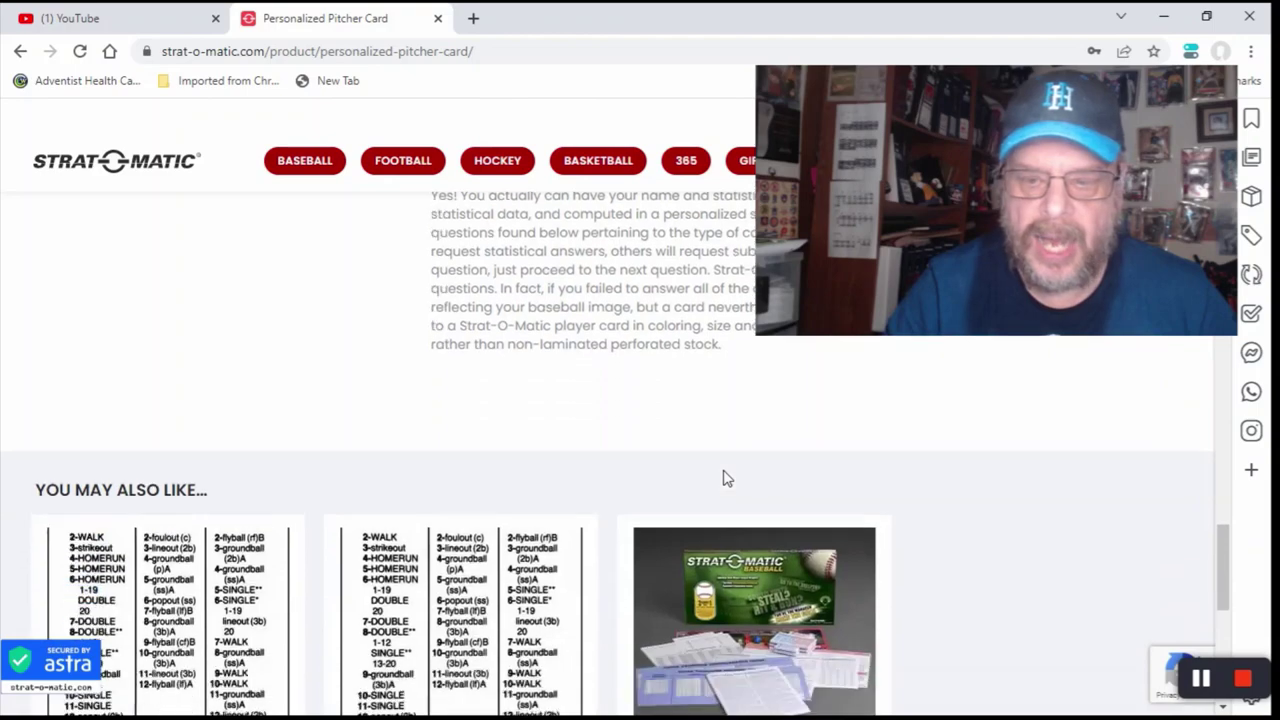
{"action": "scroll", "coordinate": [723, 477], "scroll_direction": "down", "scroll_amount": 1}
{"action": "scroll", "coordinate": [725, 477], "scroll_direction": "down", "scroll_amount": 3}
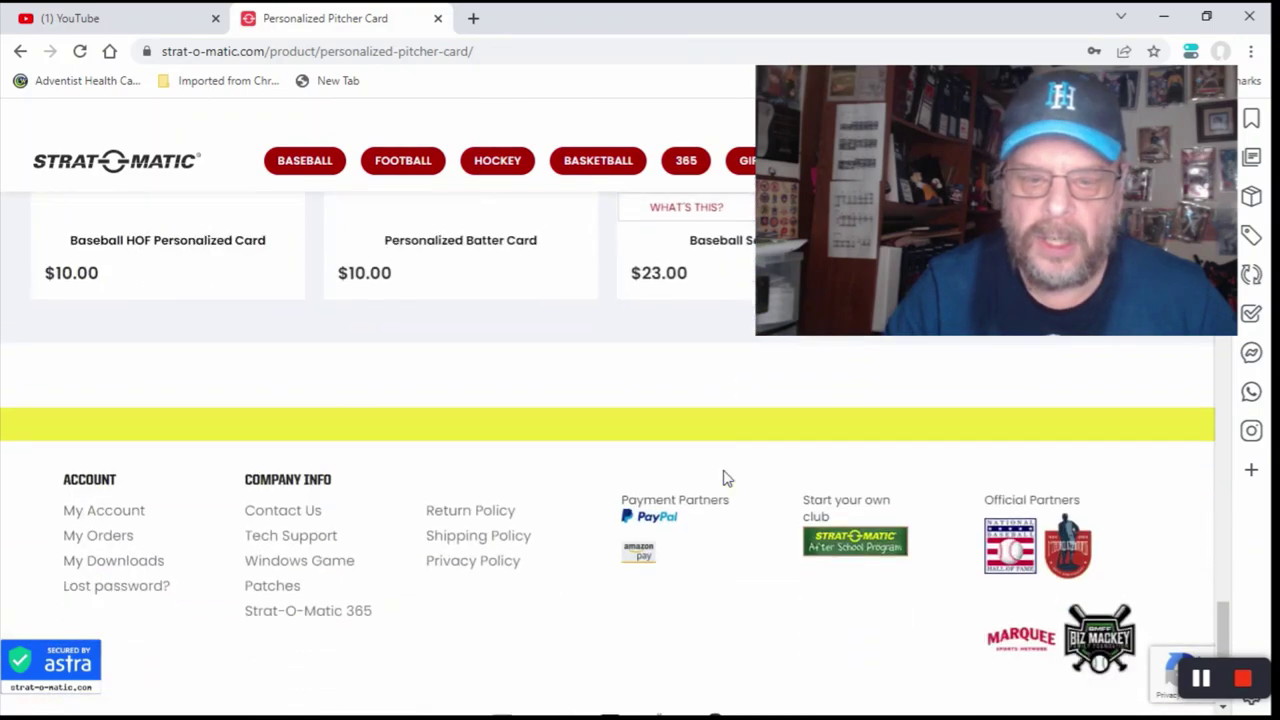
{"action": "scroll", "coordinate": [731, 479], "scroll_direction": "up", "scroll_amount": 12}
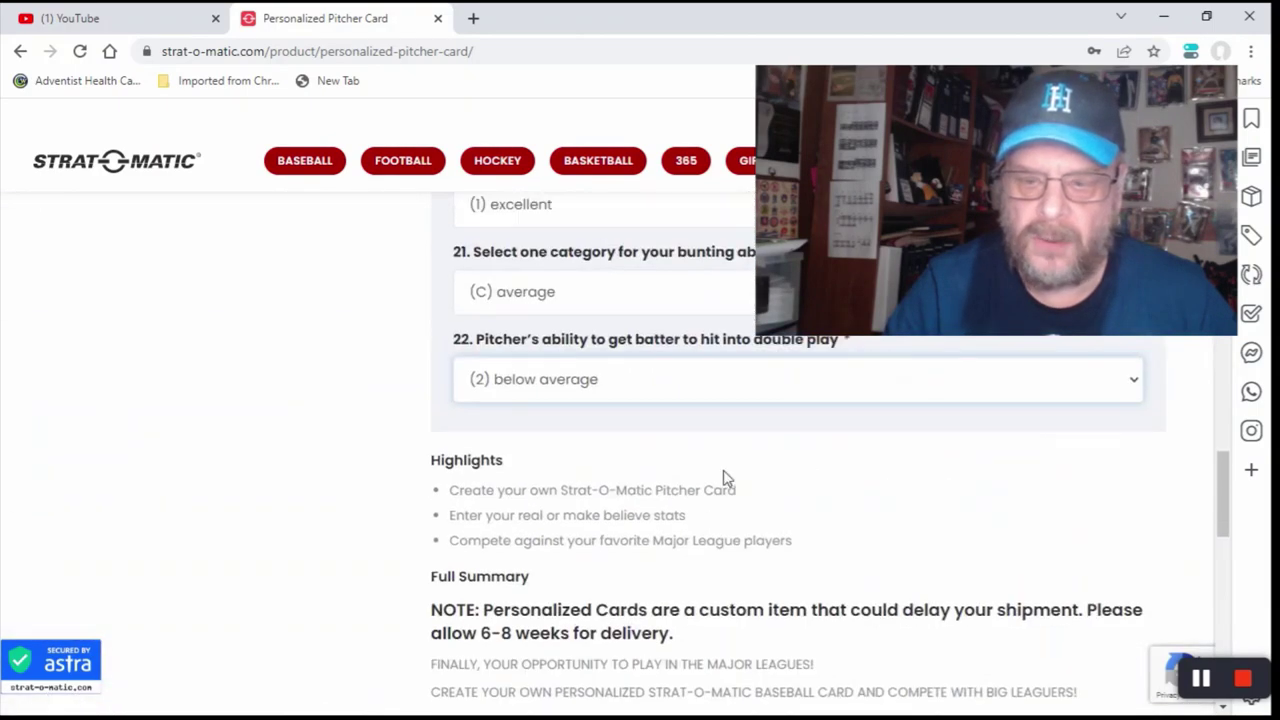
{"action": "scroll", "coordinate": [725, 478], "scroll_direction": "up", "scroll_amount": 2}
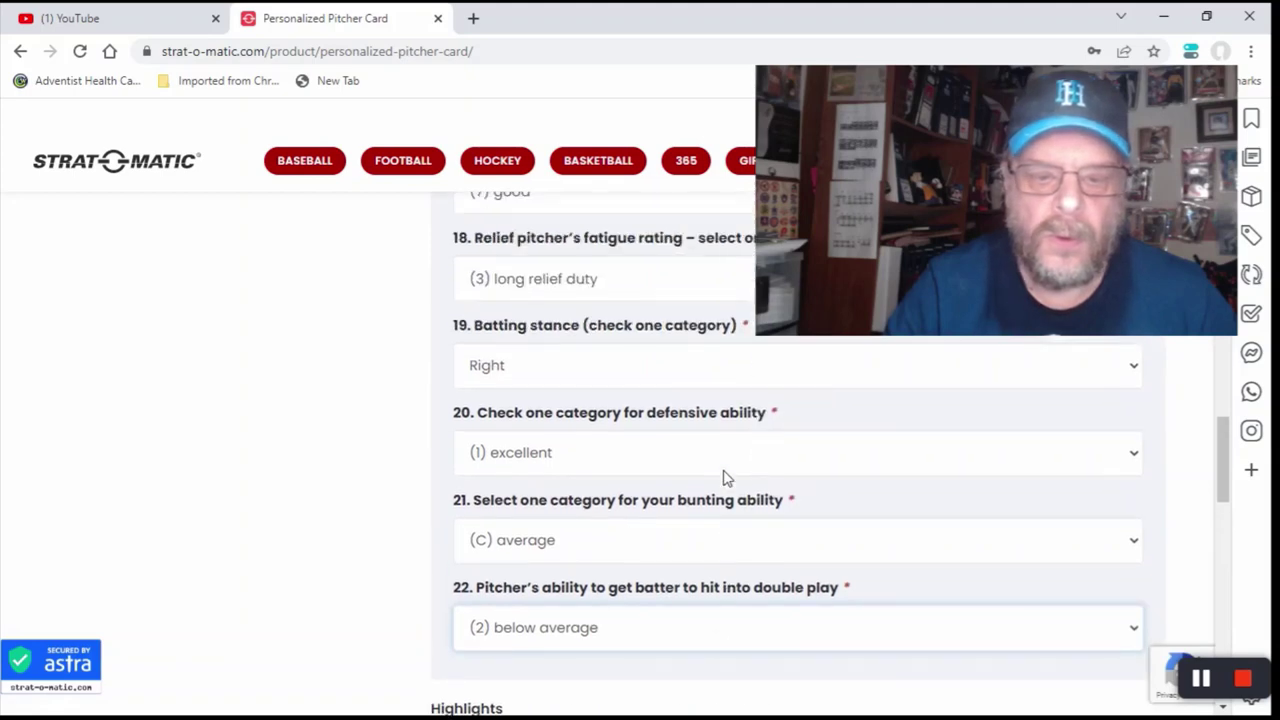
{"action": "scroll", "coordinate": [725, 478], "scroll_direction": "up", "scroll_amount": 20}
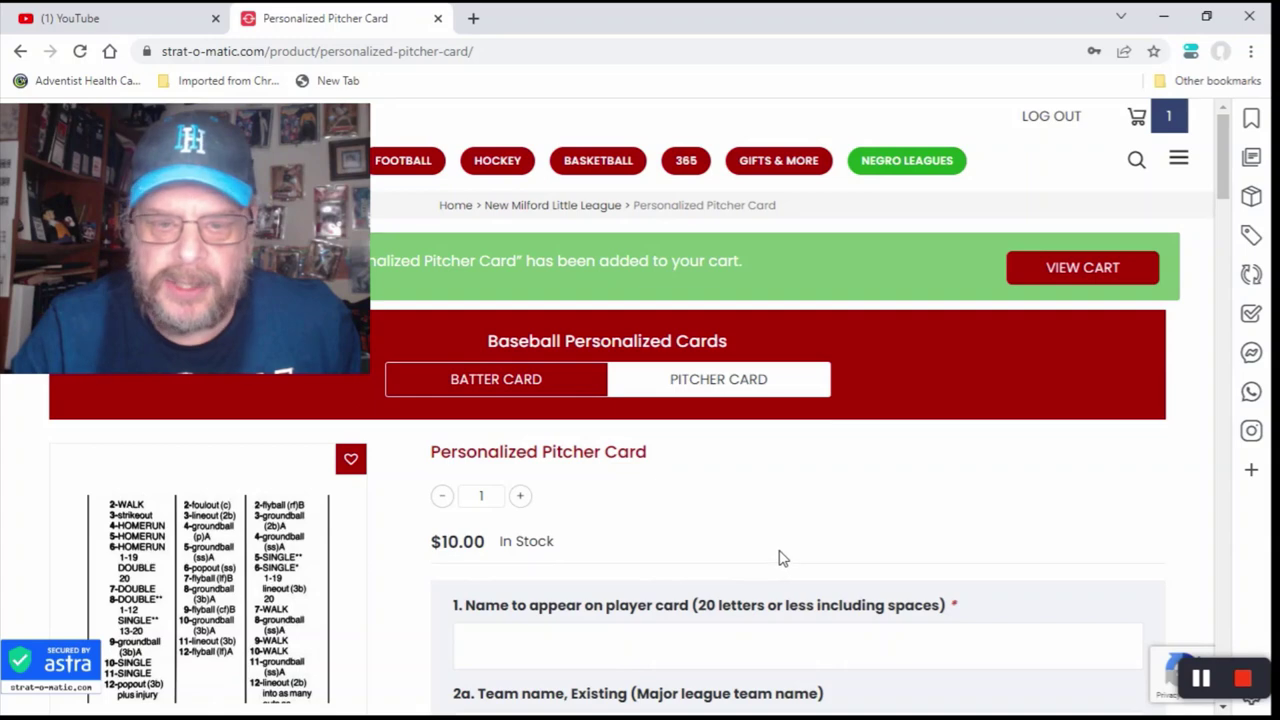
Step: Open the cart to review the $10.00 personalized pitcher card with its entered statistics and ratings
{"action": "scroll", "coordinate": [783, 558], "scroll_direction": "down", "scroll_amount": 1}
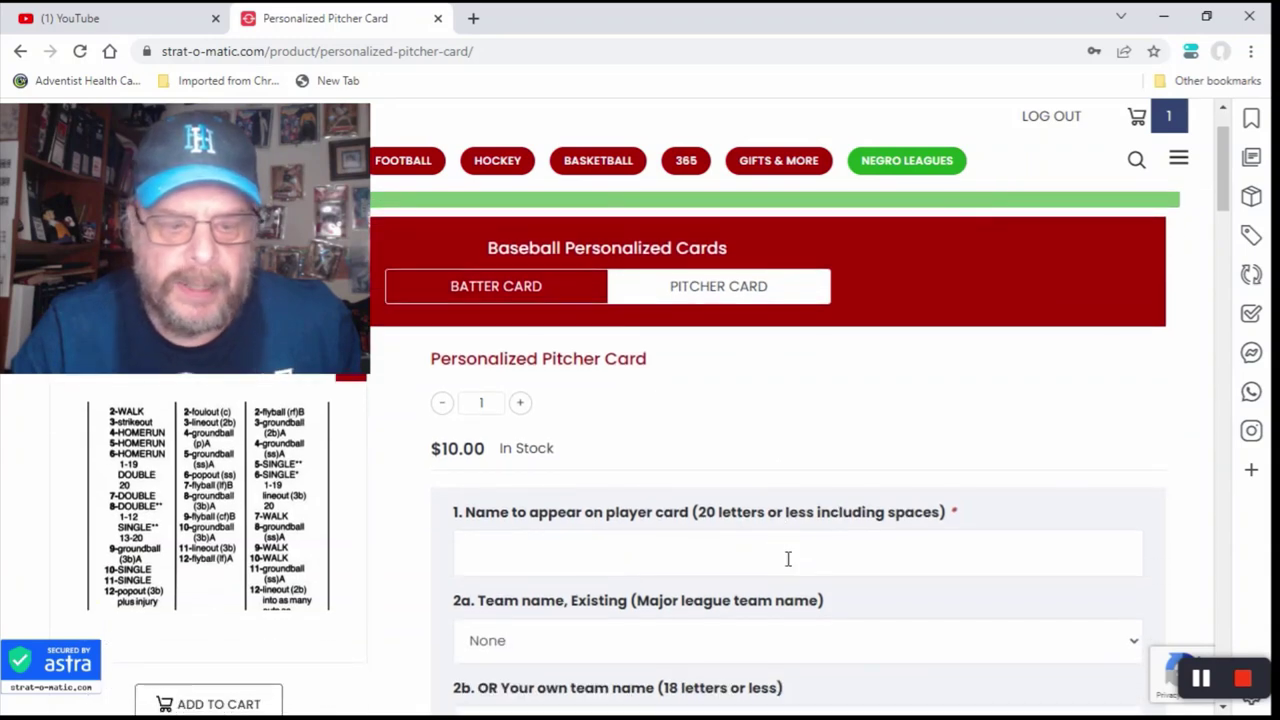
{"action": "scroll", "coordinate": [783, 558], "scroll_direction": "down", "scroll_amount": 1}
{"action": "scroll", "coordinate": [783, 558], "scroll_direction": "up", "scroll_amount": 1}
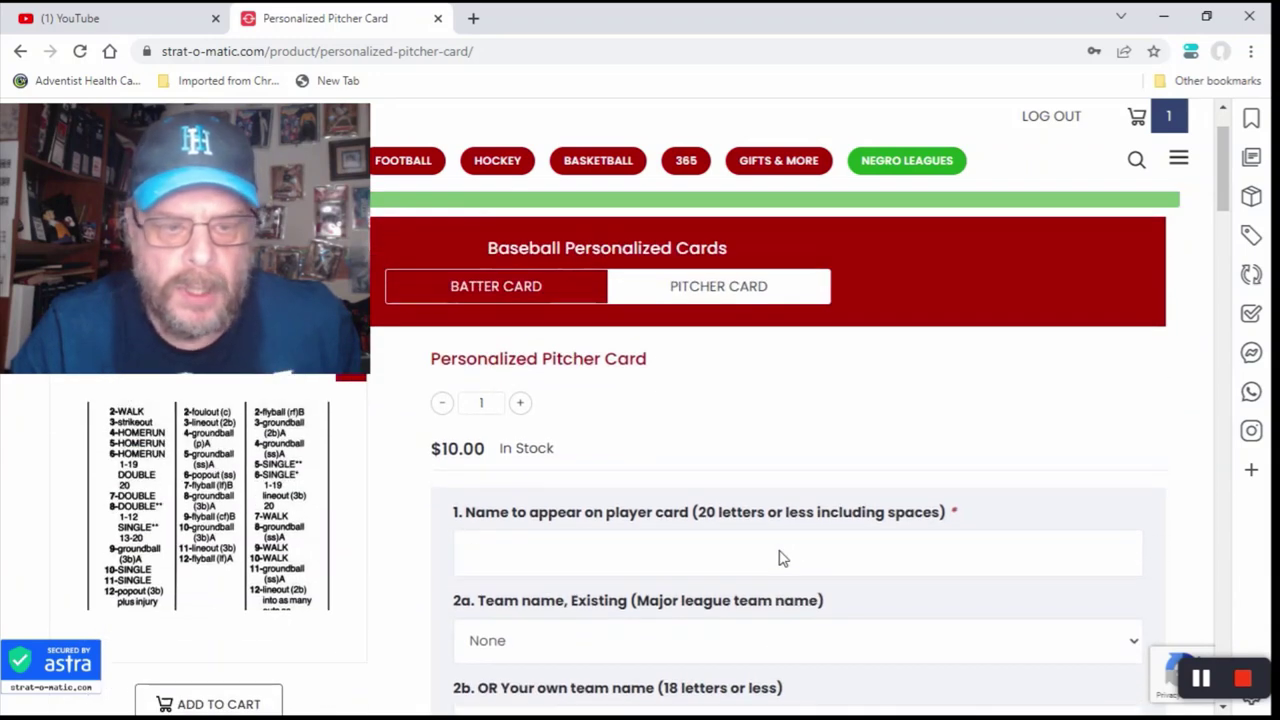
{"action": "scroll", "coordinate": [783, 558], "scroll_direction": "up", "scroll_amount": 1}
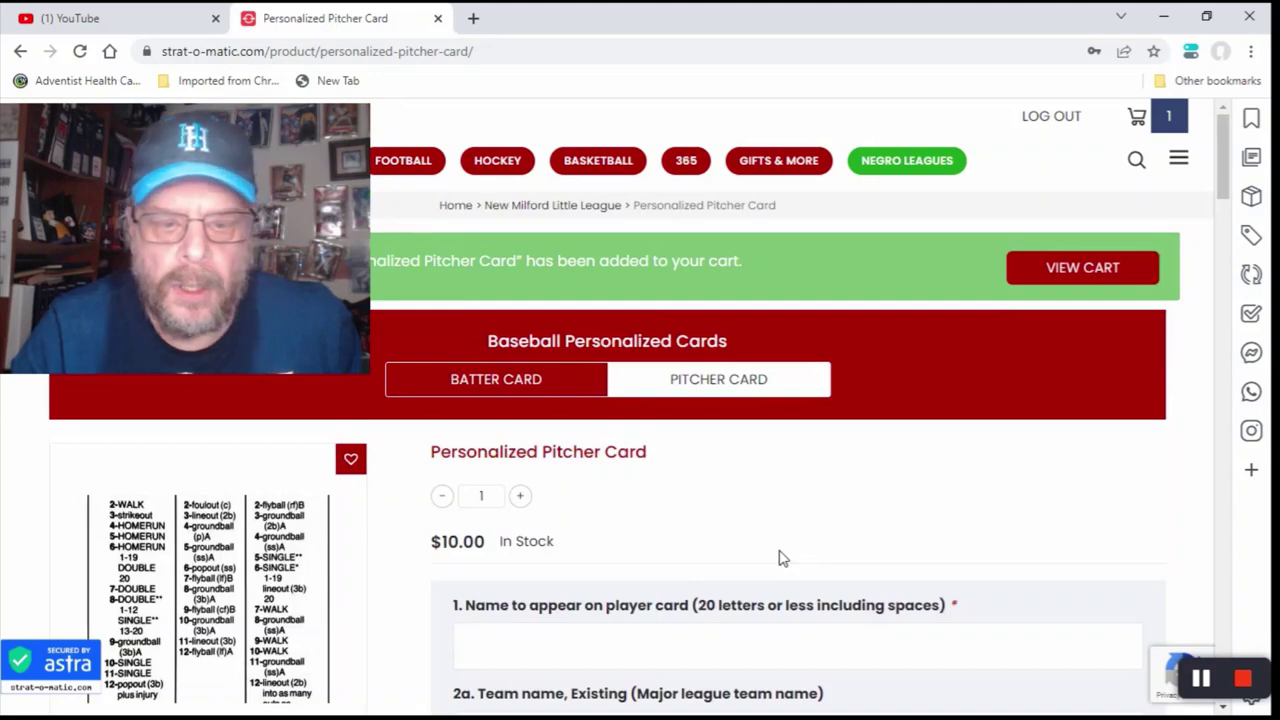
{"action": "scroll", "coordinate": [783, 558], "scroll_direction": "down", "scroll_amount": 5}
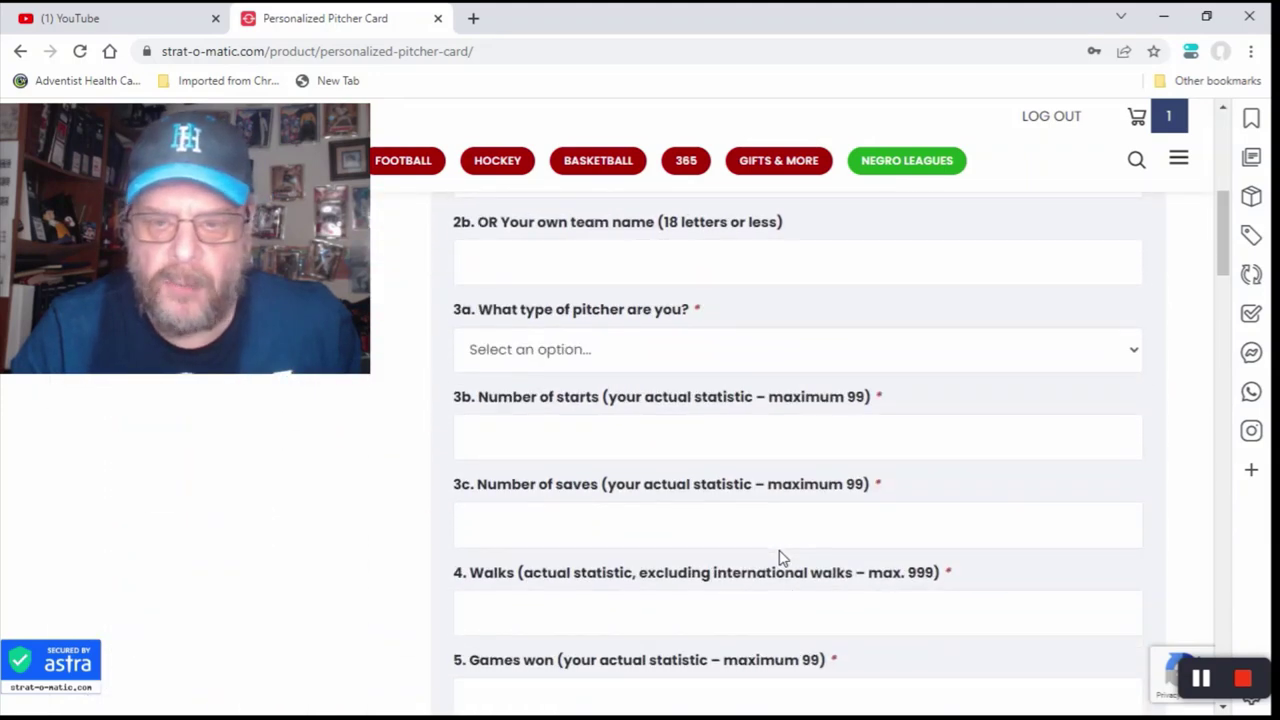
{"action": "scroll", "coordinate": [783, 558], "scroll_direction": "down", "scroll_amount": 2}
{"action": "scroll", "coordinate": [783, 558], "scroll_direction": "down", "scroll_amount": 3}
{"action": "scroll", "coordinate": [783, 558], "scroll_direction": "down", "scroll_amount": 5}
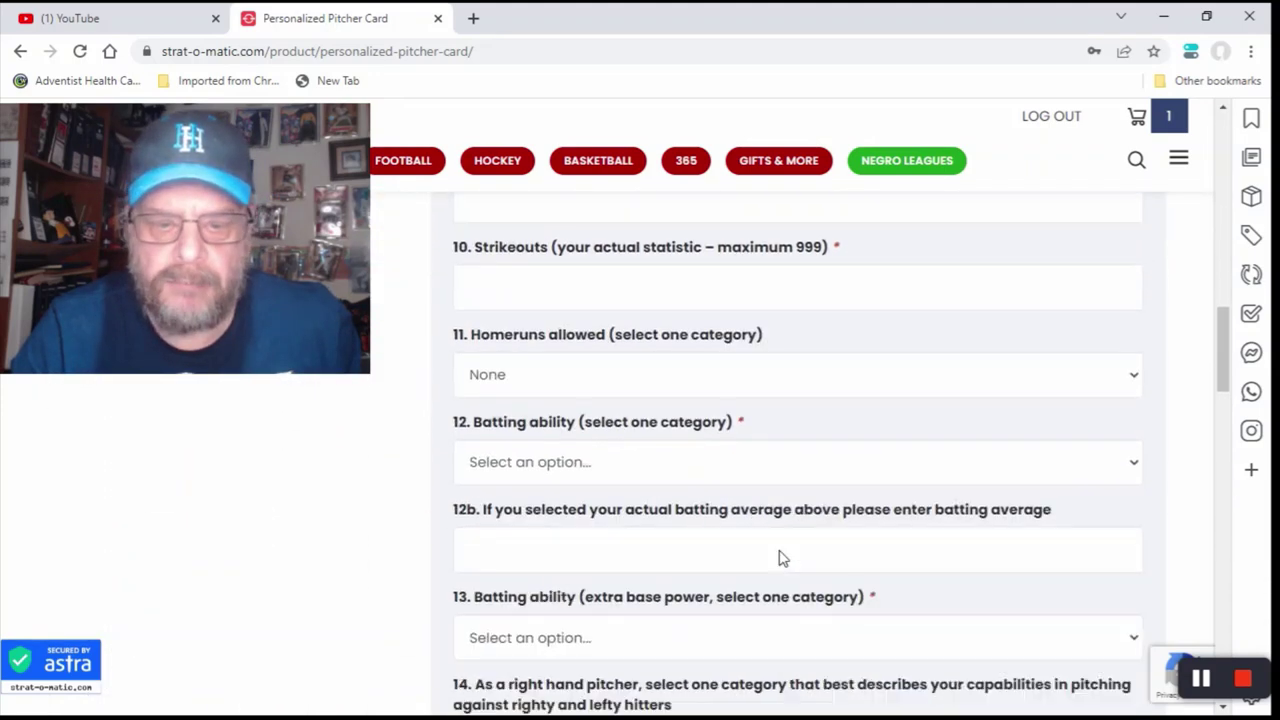
{"action": "scroll", "coordinate": [783, 558], "scroll_direction": "up", "scroll_amount": 7}
{"action": "scroll", "coordinate": [783, 558], "scroll_direction": "up", "scroll_amount": 10}
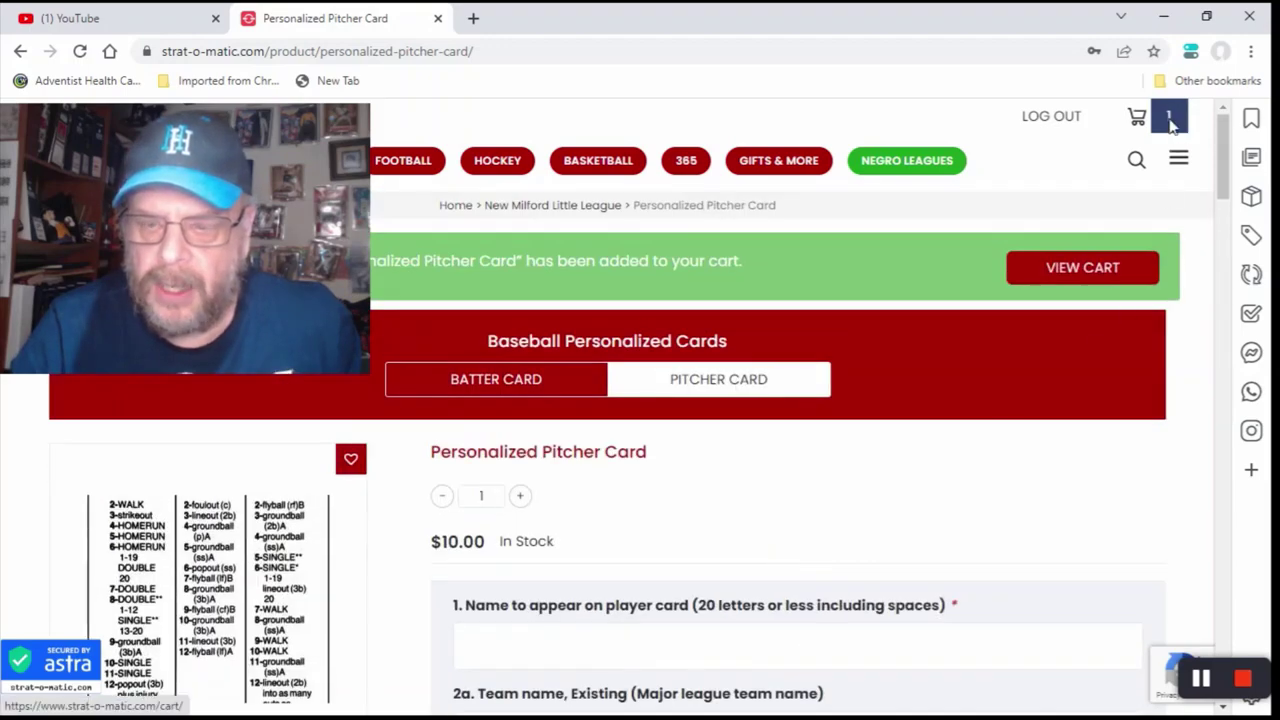
{"action": "left_click", "coordinate": [1168, 120]}
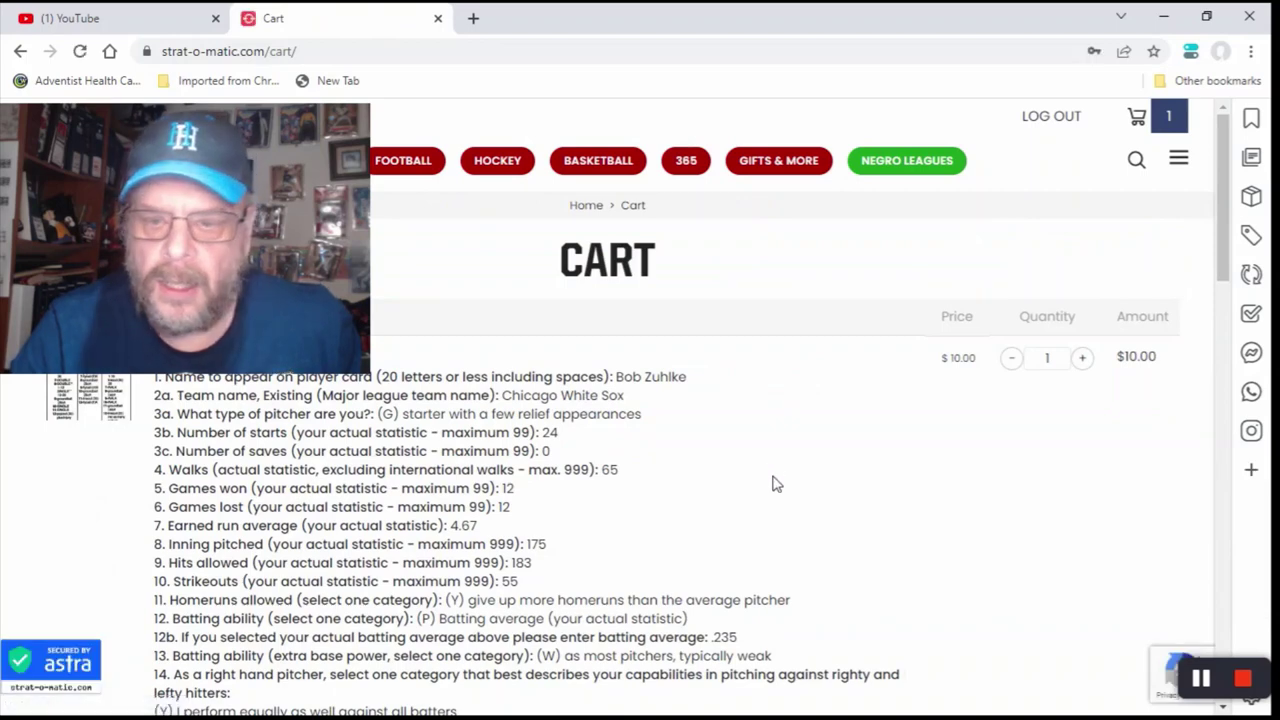
{"action": "scroll", "coordinate": [777, 484], "scroll_direction": "down", "scroll_amount": 3}
{"action": "scroll", "coordinate": [777, 484], "scroll_direction": "down", "scroll_amount": 1}
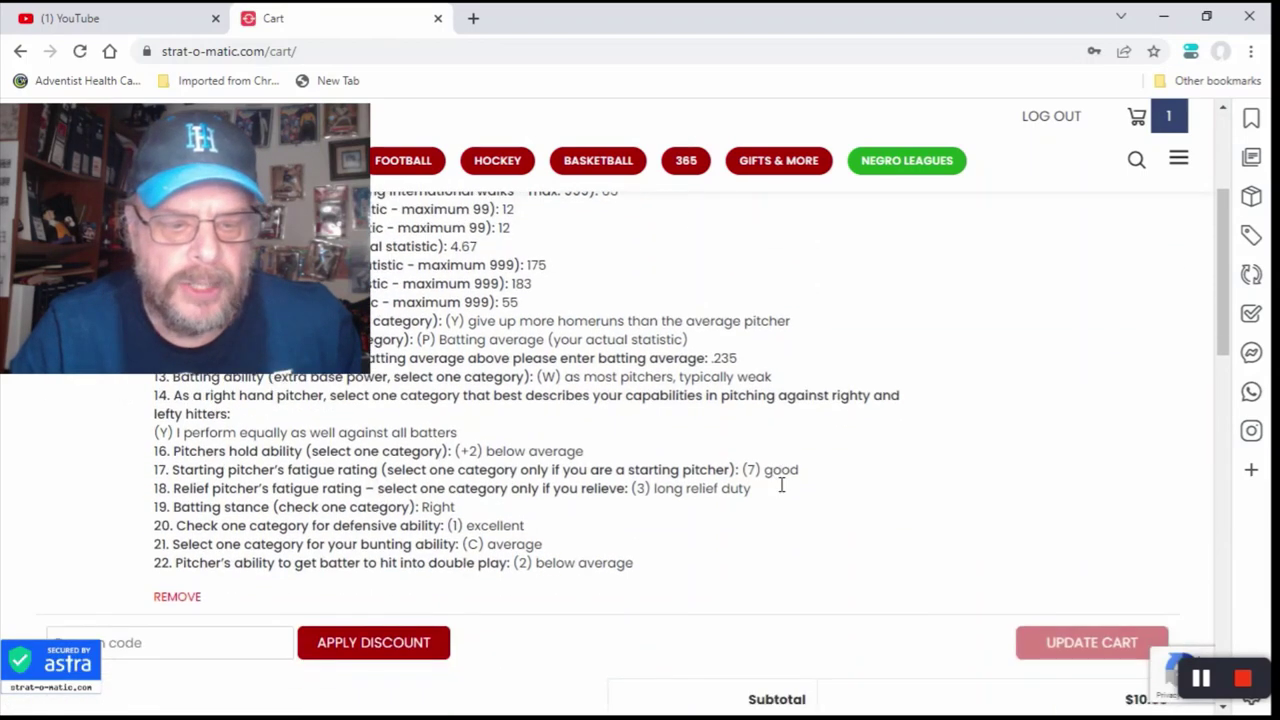
{"action": "scroll", "coordinate": [780, 485], "scroll_direction": "down", "scroll_amount": 3}
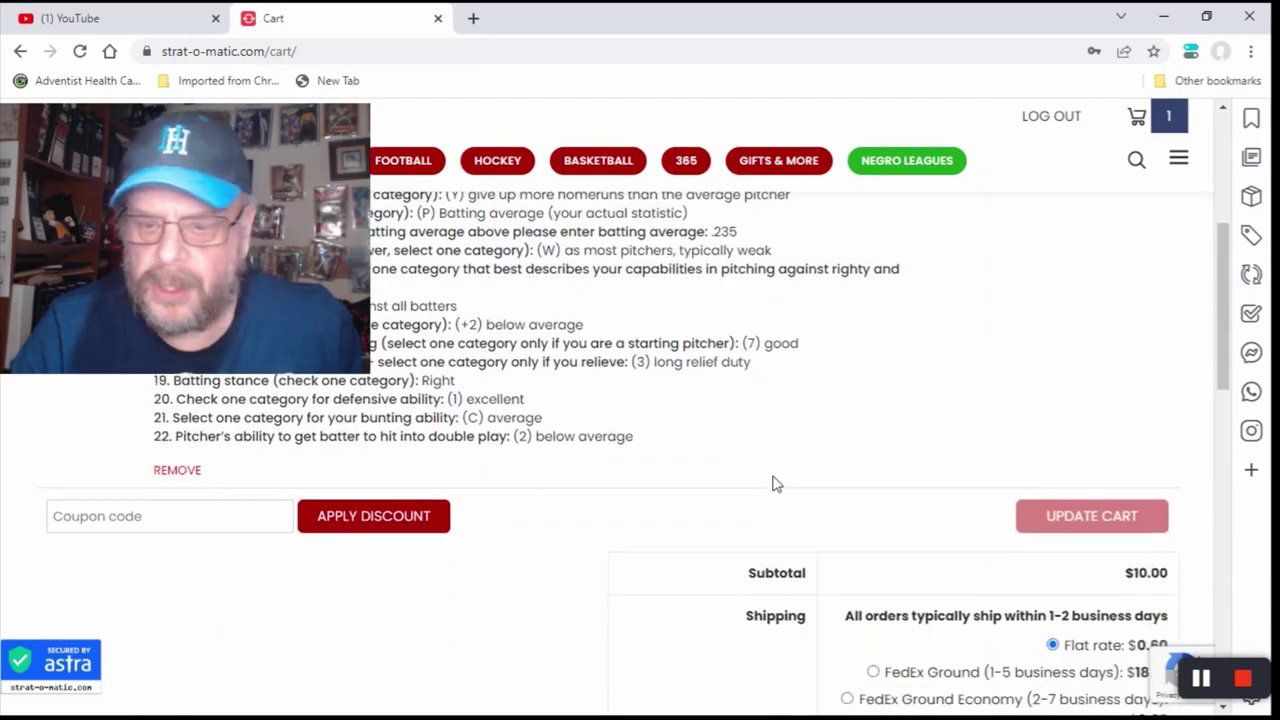
{"action": "scroll", "coordinate": [777, 484], "scroll_direction": "down", "scroll_amount": 4}
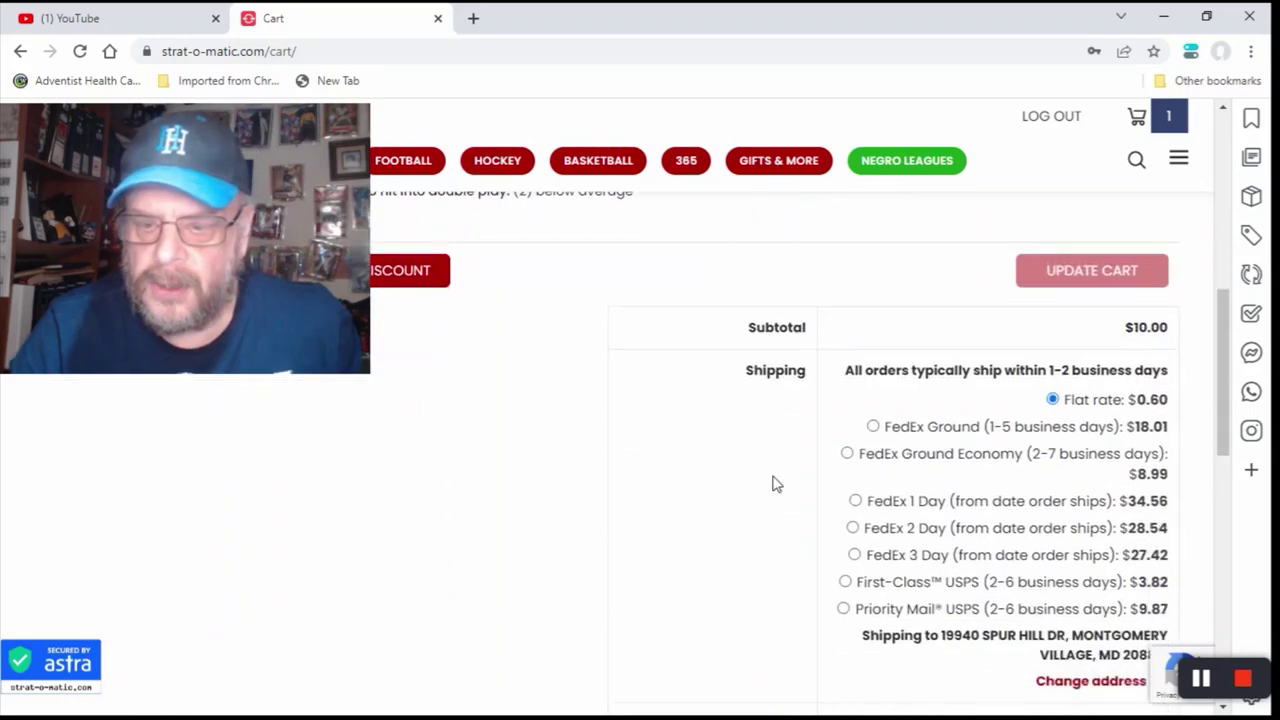
{"action": "scroll", "coordinate": [777, 484], "scroll_direction": "up", "scroll_amount": 8}
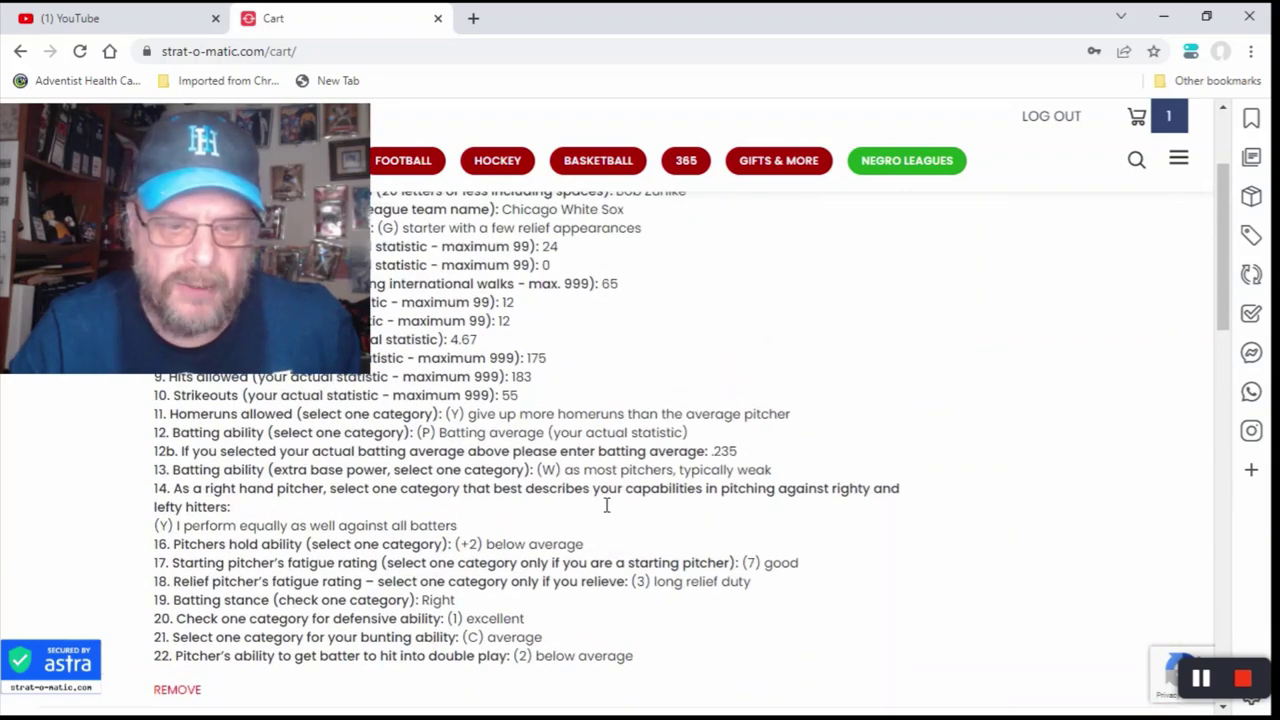
{"action": "scroll", "coordinate": [606, 503], "scroll_direction": "up", "scroll_amount": 3}
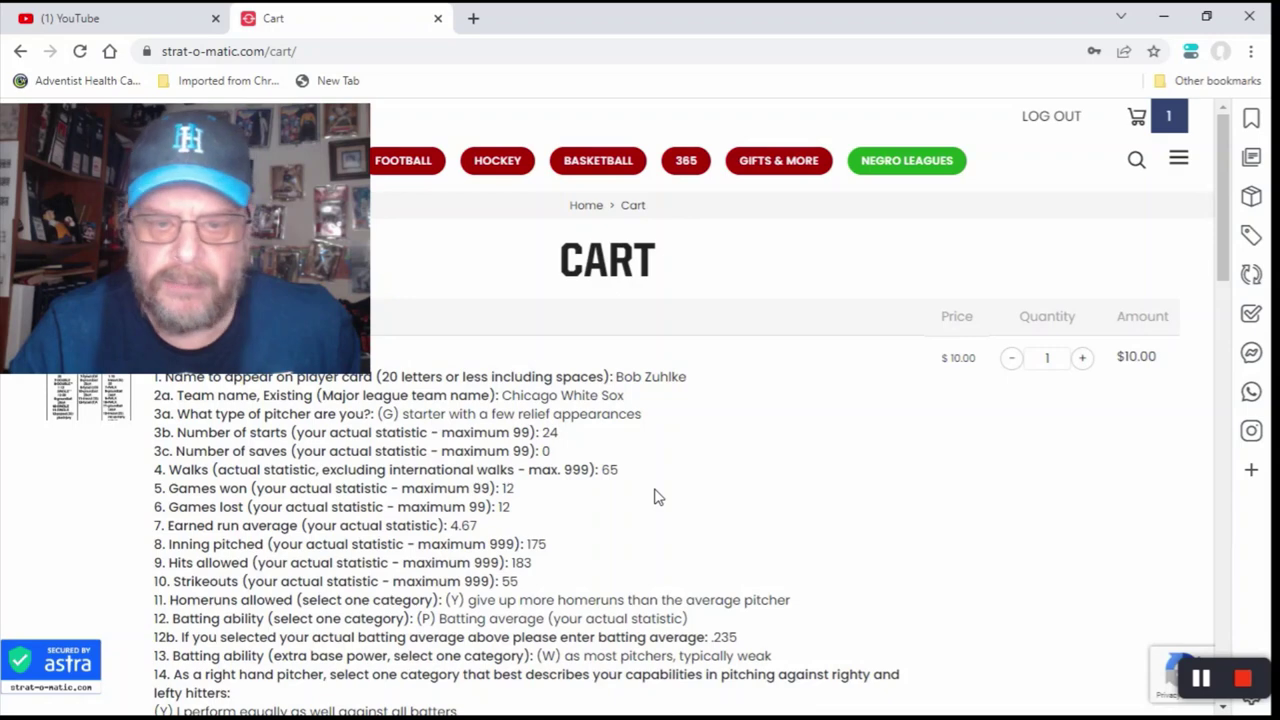
{"action": "scroll", "coordinate": [657, 496], "scroll_direction": "down", "scroll_amount": 1}
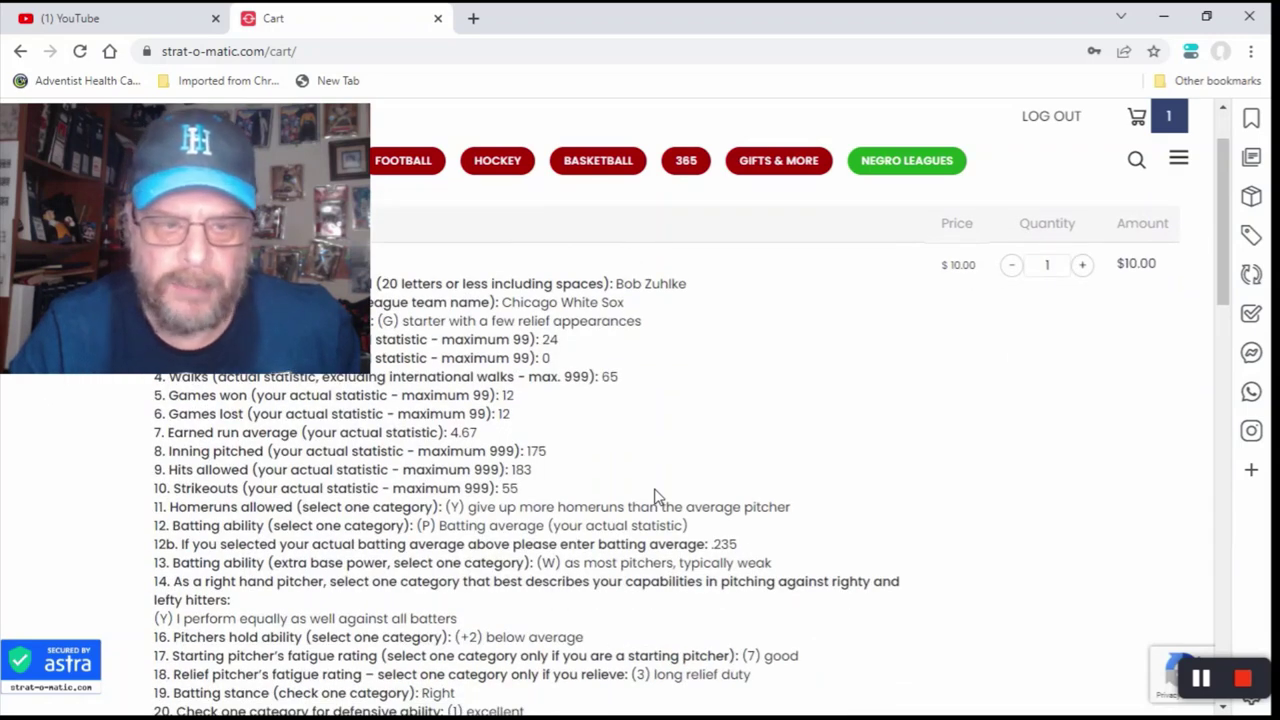
{"action": "scroll", "coordinate": [657, 496], "scroll_direction": "down", "scroll_amount": 3}
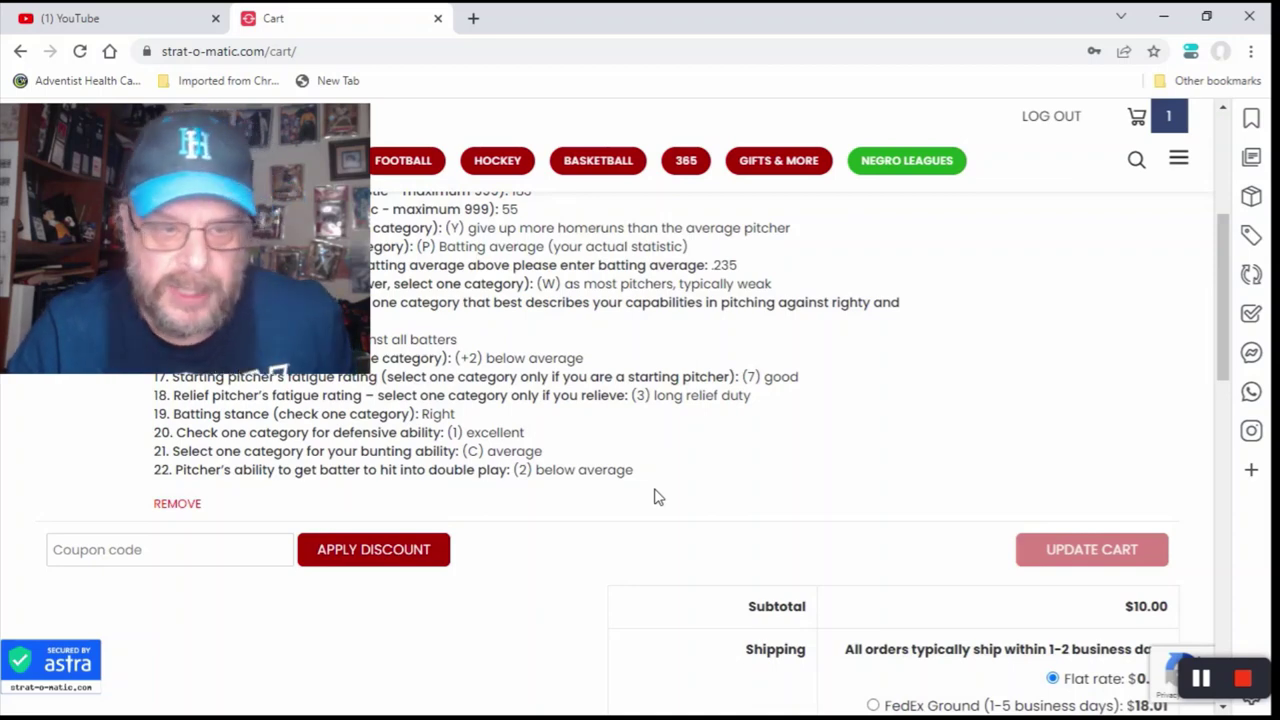
{"action": "scroll", "coordinate": [655, 497], "scroll_direction": "down", "scroll_amount": 3}
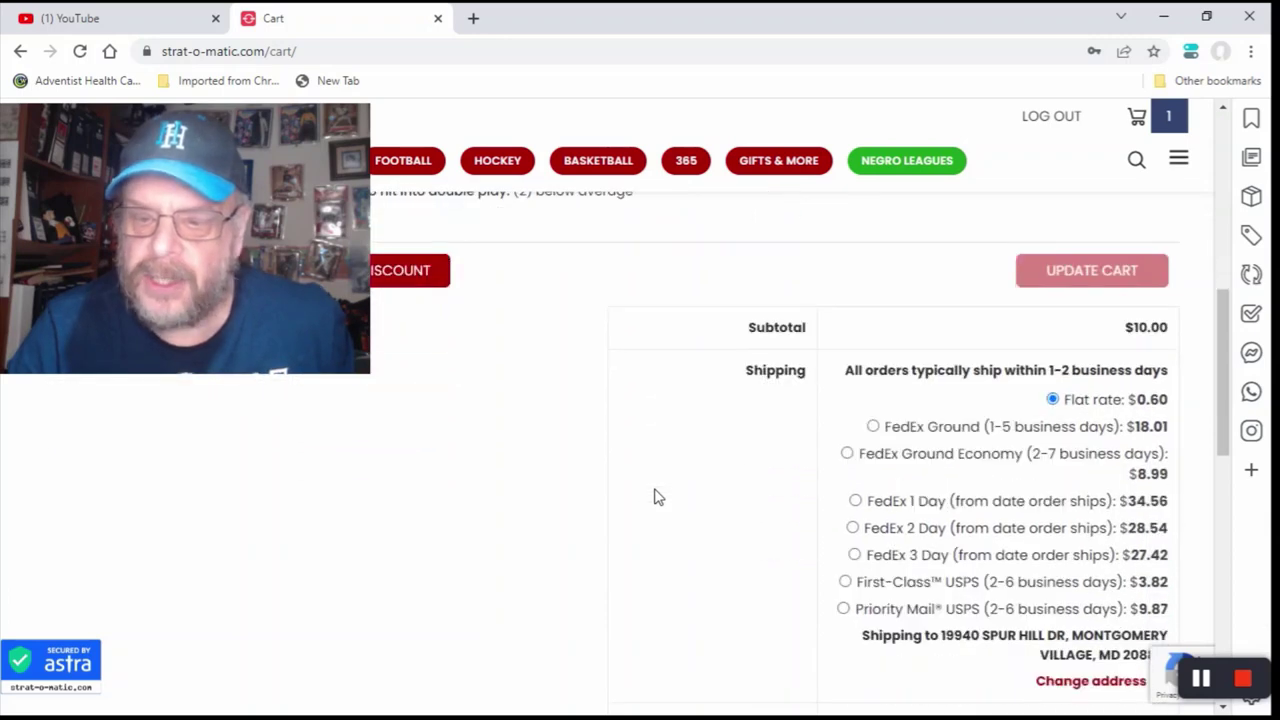
{"action": "scroll", "coordinate": [655, 497], "scroll_direction": "down", "scroll_amount": 1}
{"action": "scroll", "coordinate": [655, 497], "scroll_direction": "down", "scroll_amount": 2}
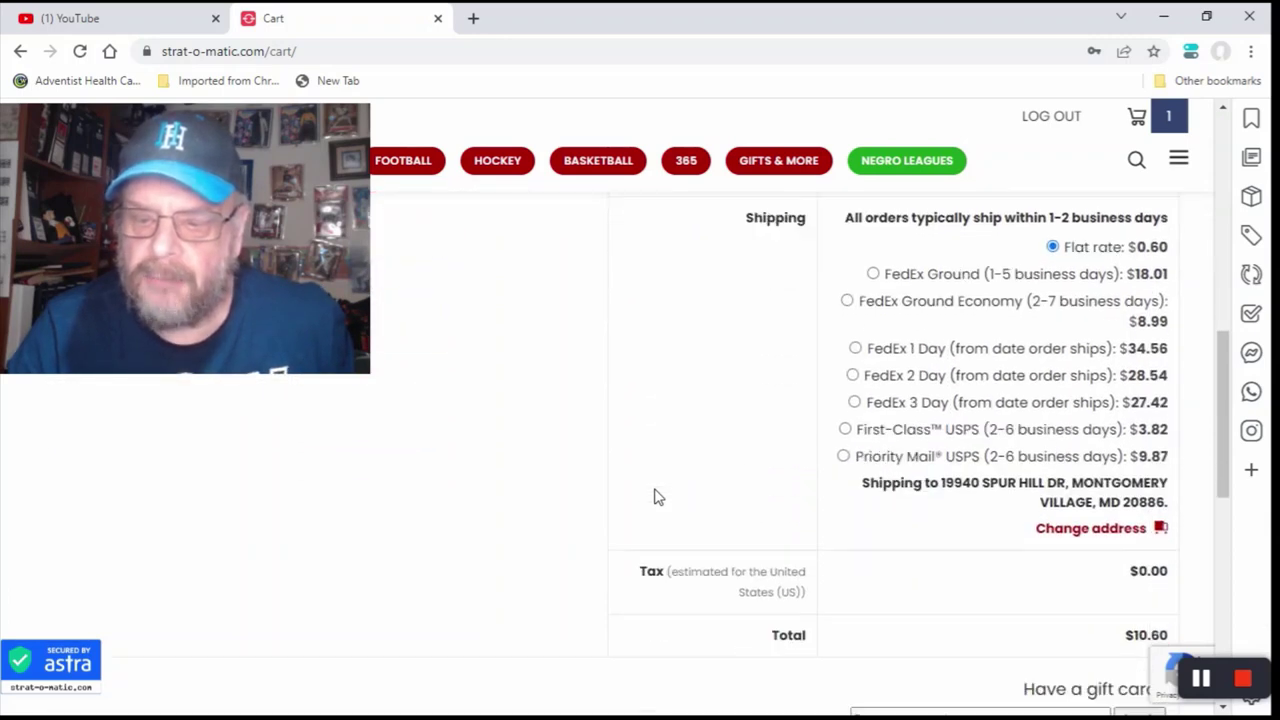
{"action": "scroll", "coordinate": [655, 497], "scroll_direction": "down", "scroll_amount": 1}
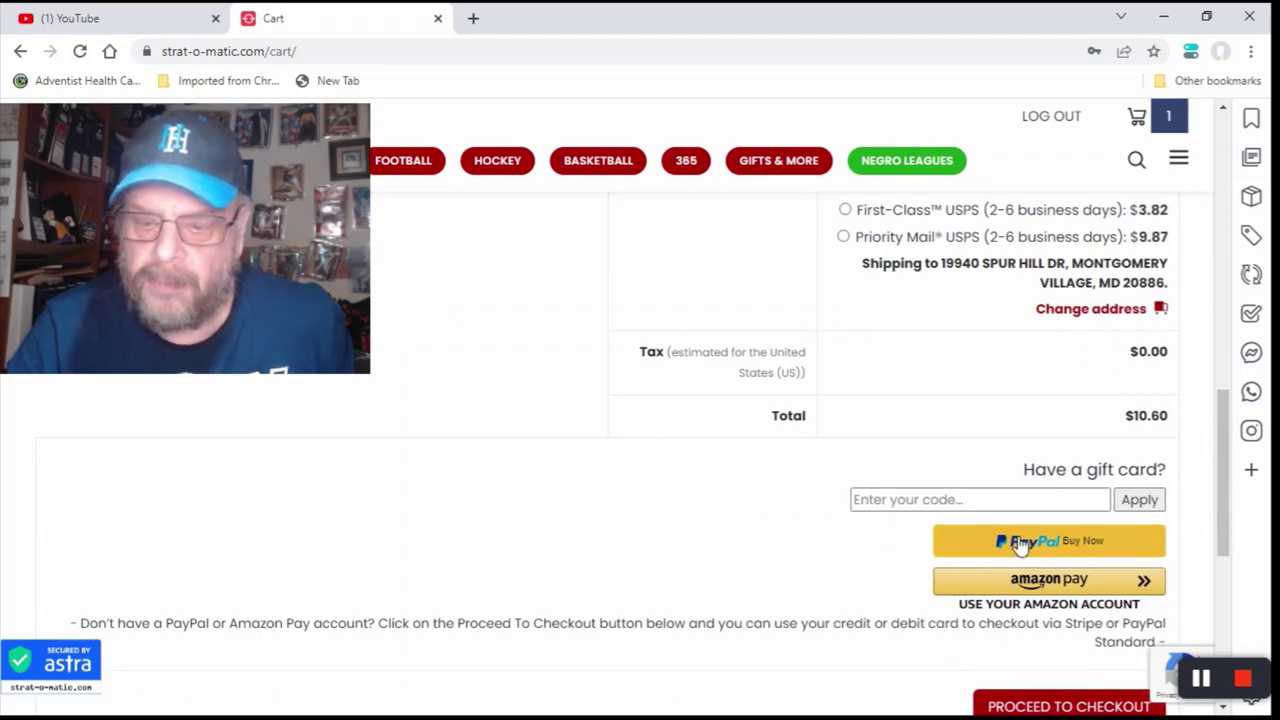
{"action": "scroll", "coordinate": [845, 560], "scroll_direction": "down", "scroll_amount": 2}
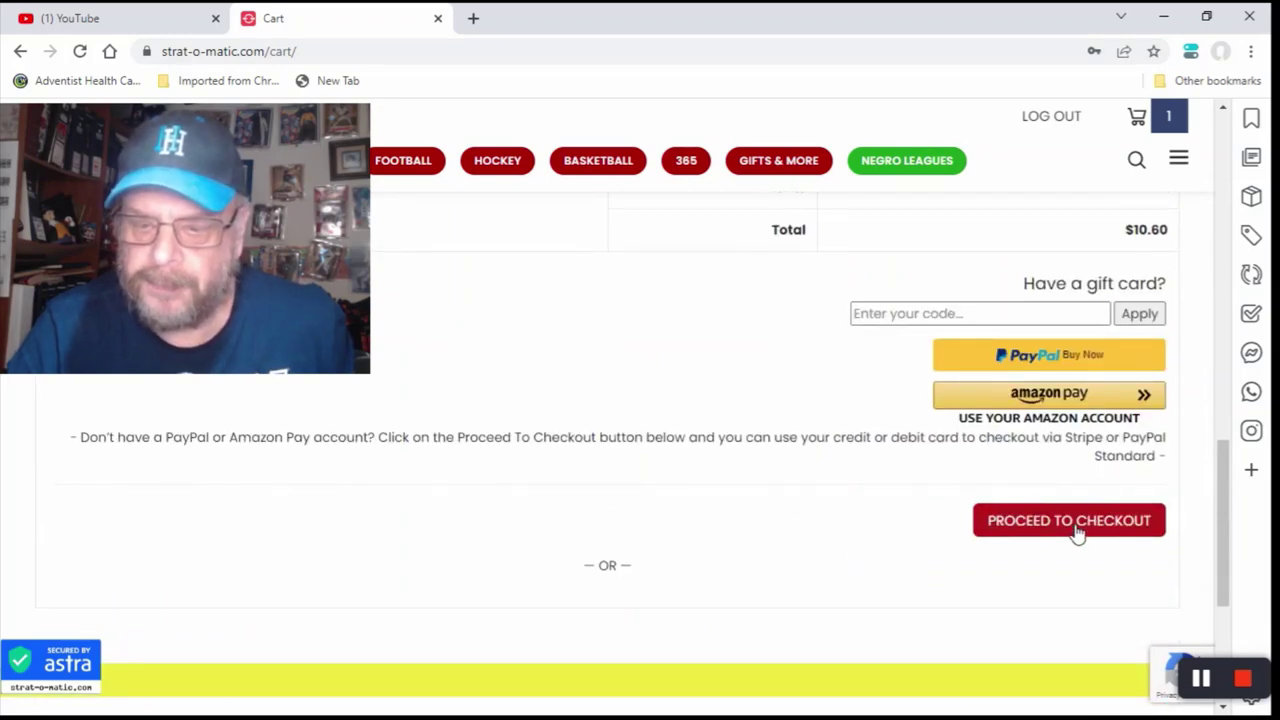